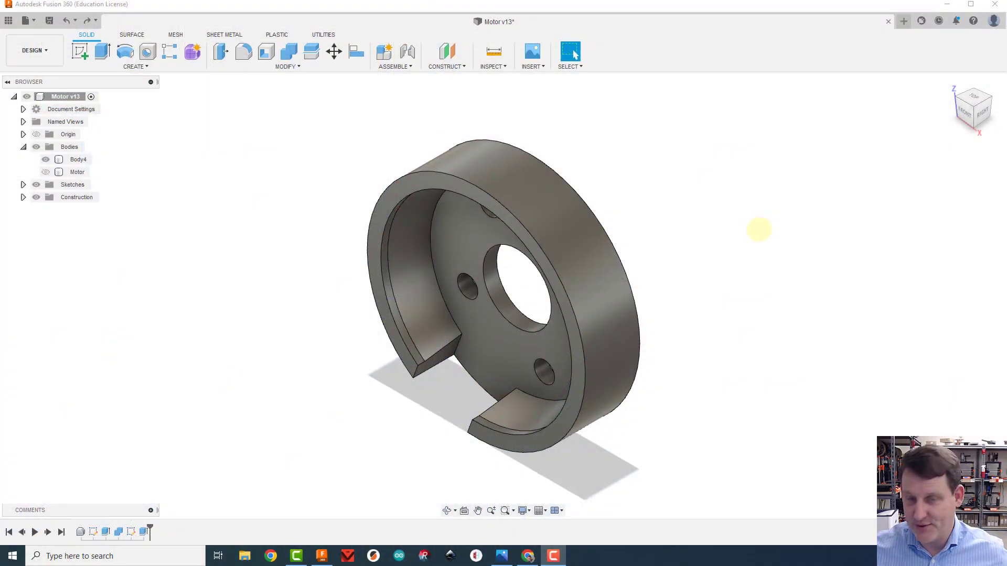
Create a sketch on the flat back face of the motor mount body
left_click_drag(979, 111, 795, 99)
left_click(80, 51)
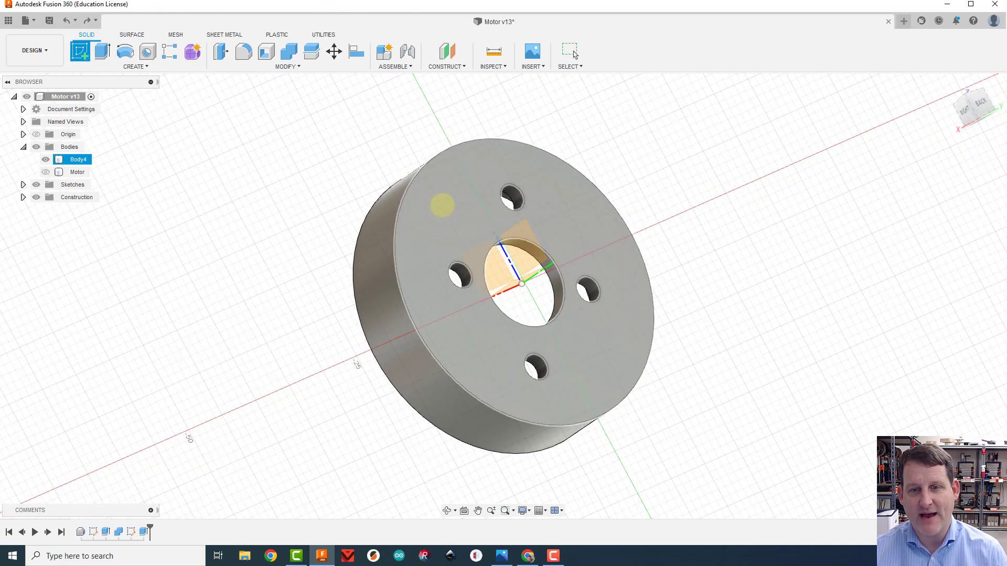
left_click(442, 205)
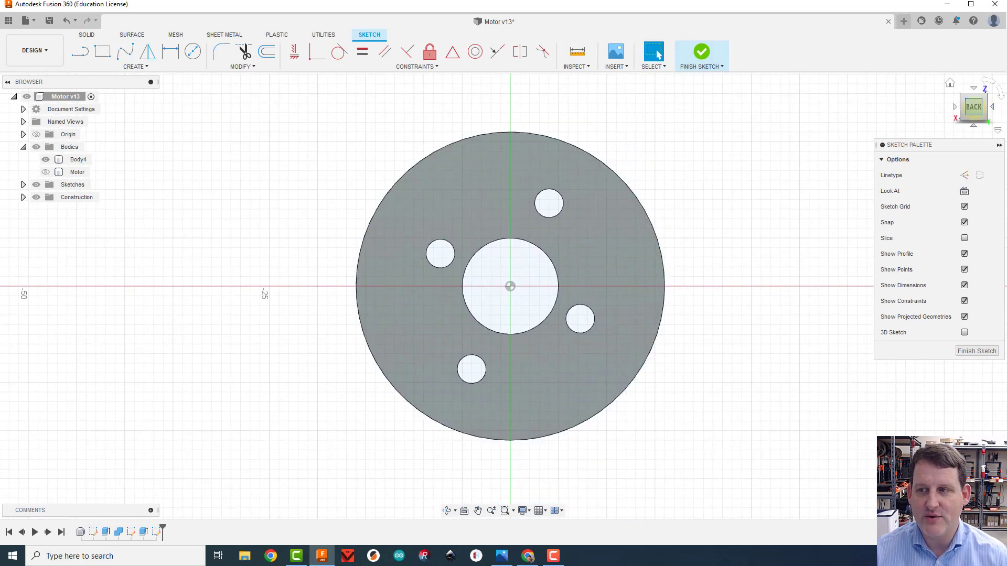
Project the curved edge inside the rim's notch onto the sketch and return to the straight-on back view
left_click_drag(974, 107, 965, 90)
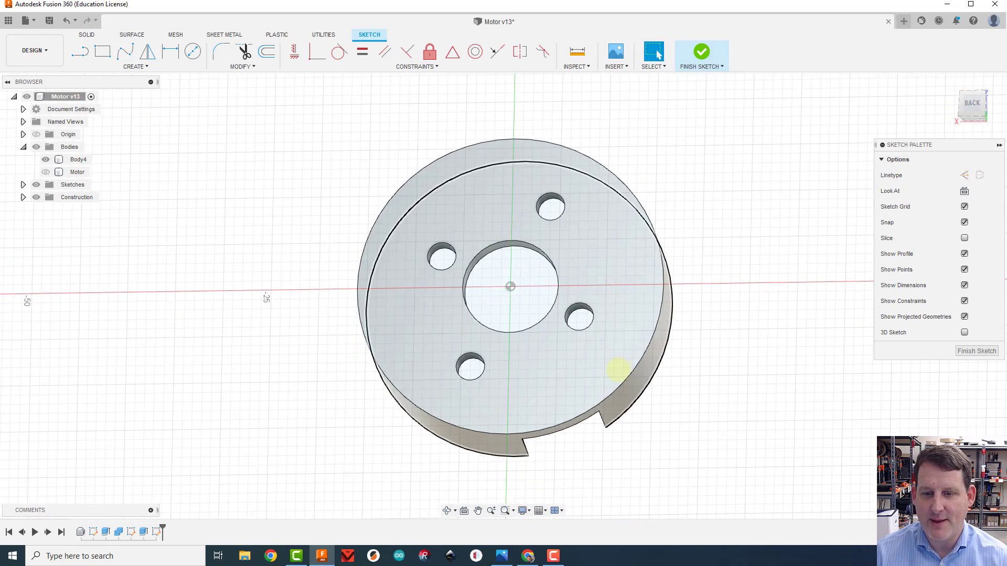
left_click(970, 101)
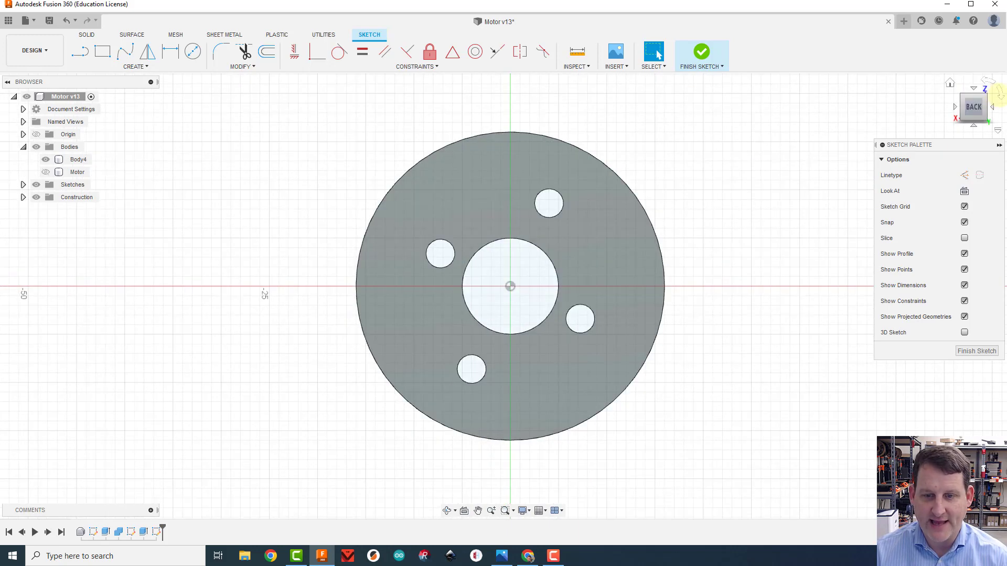
left_click_drag(999, 94, 904, 132)
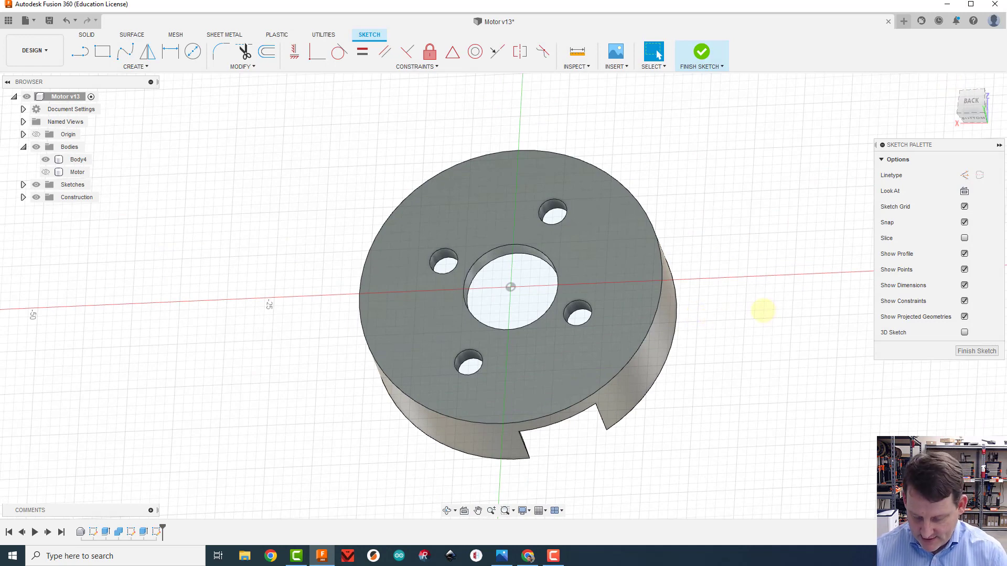
key("p")
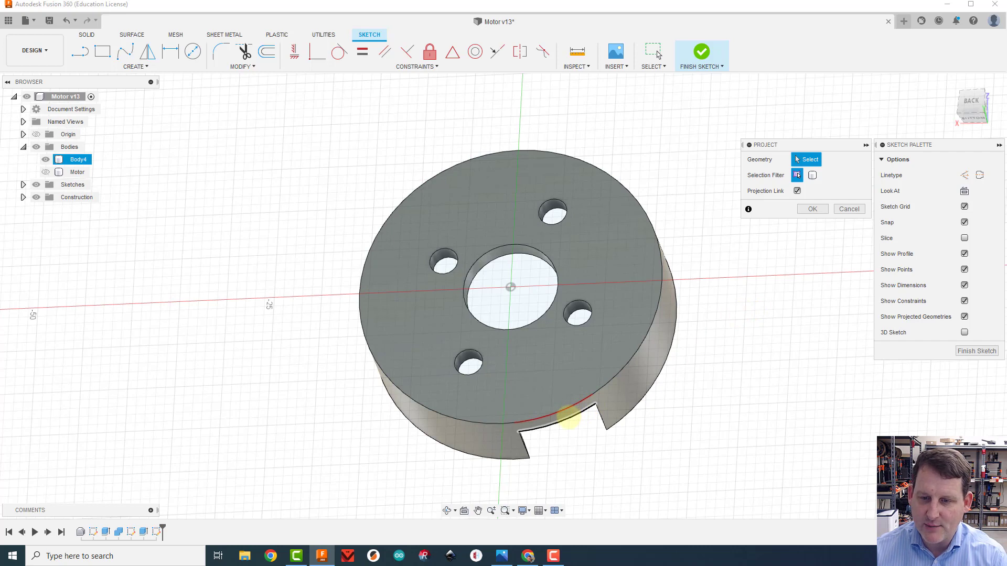
left_click(567, 417)
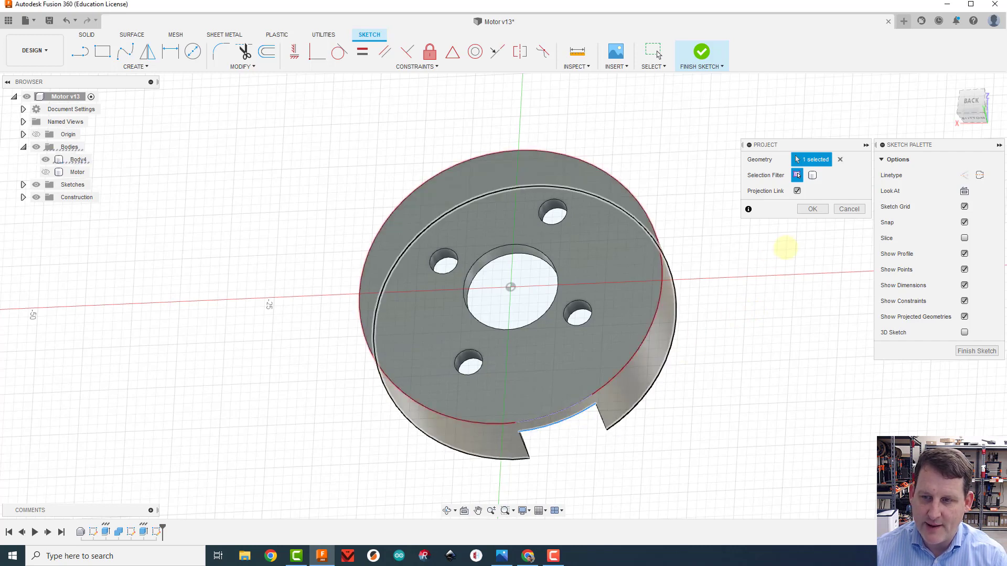
left_click(813, 208)
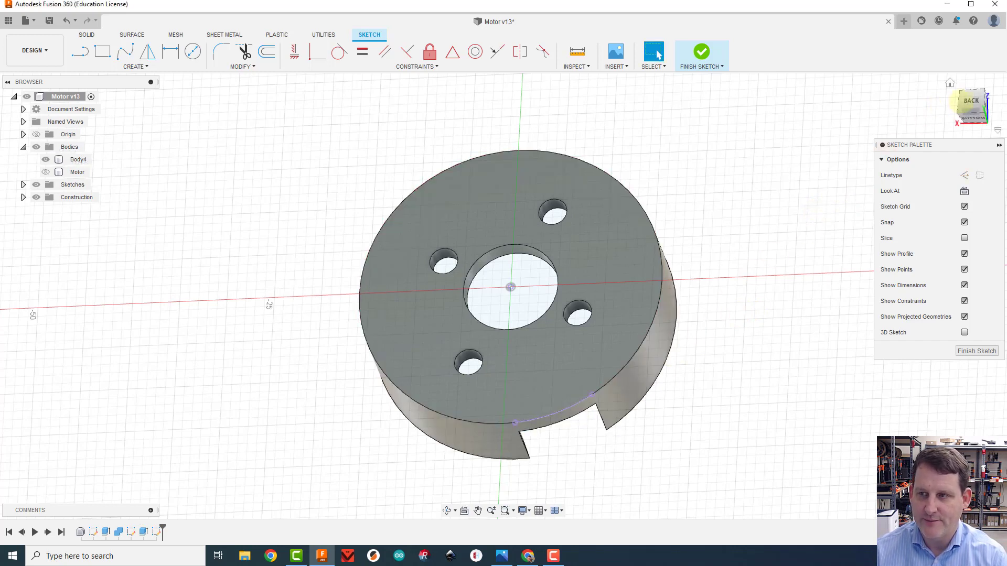
left_click(969, 101)
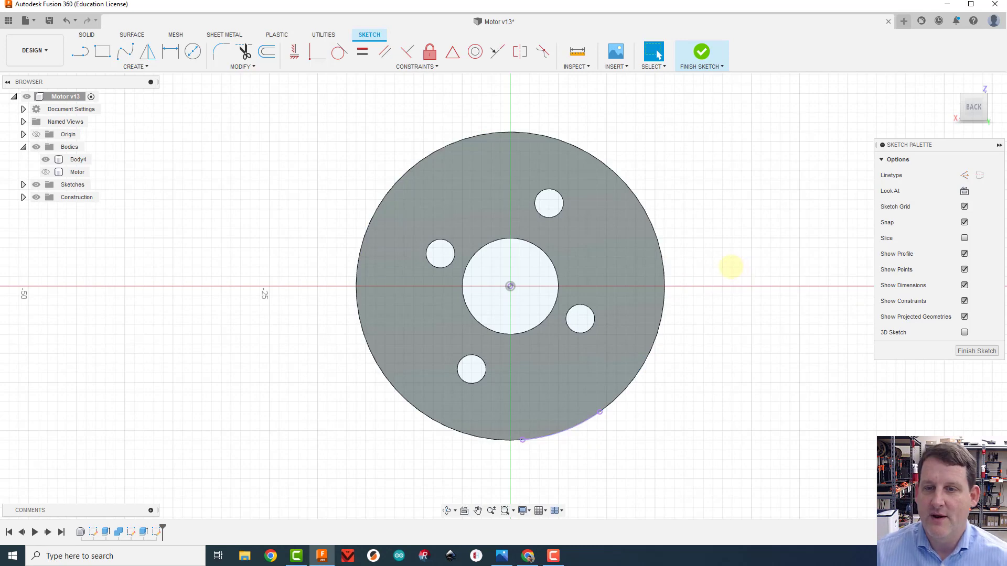
Draw a circle 96 mm in diameter centred on the origin around the motor mount
scroll(726, 266, "up", 2)
scroll(722, 264, "down", 3)
mouse_move(711, 250)
middle_mouse_down()
mouse_move(731, 247)
mouse_move(645, 265)
middle_mouse_up()
scroll(644, 265, "down", 1)
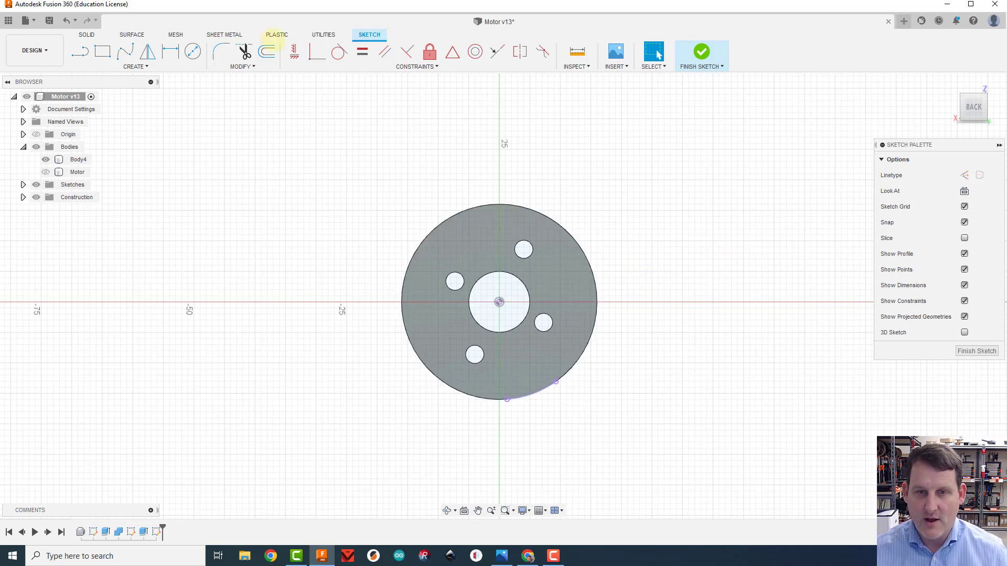
left_click(193, 51)
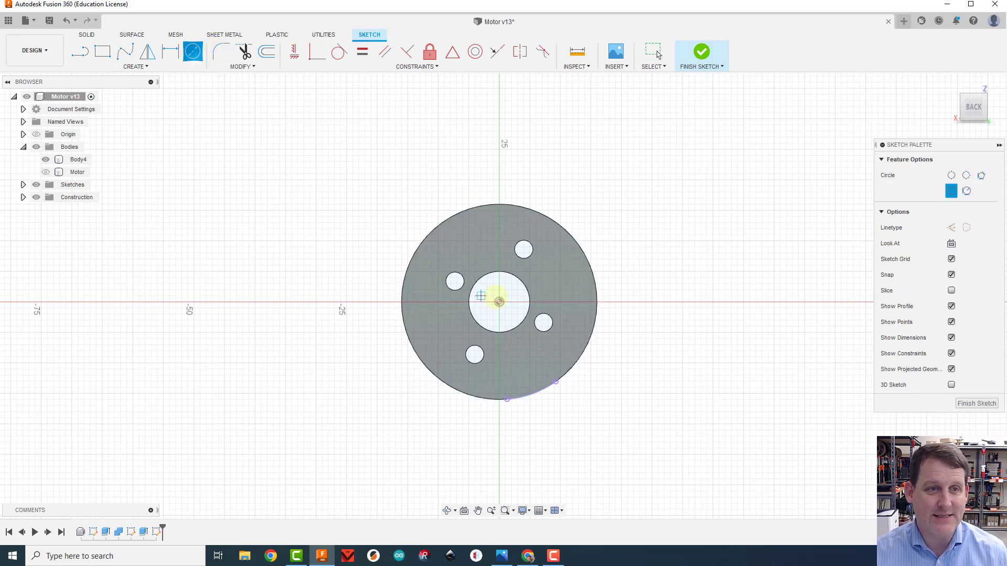
left_click(499, 302)
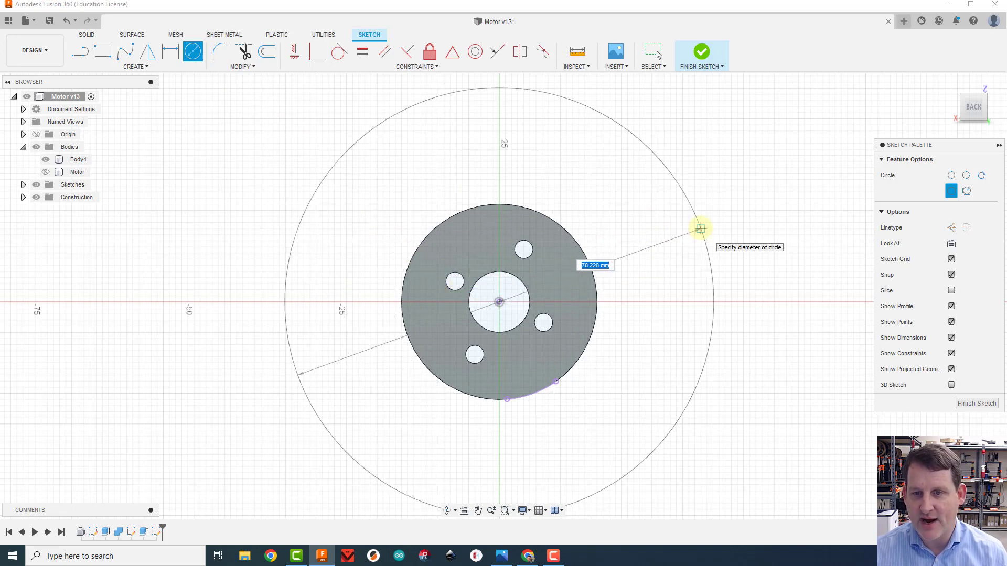
type("96")
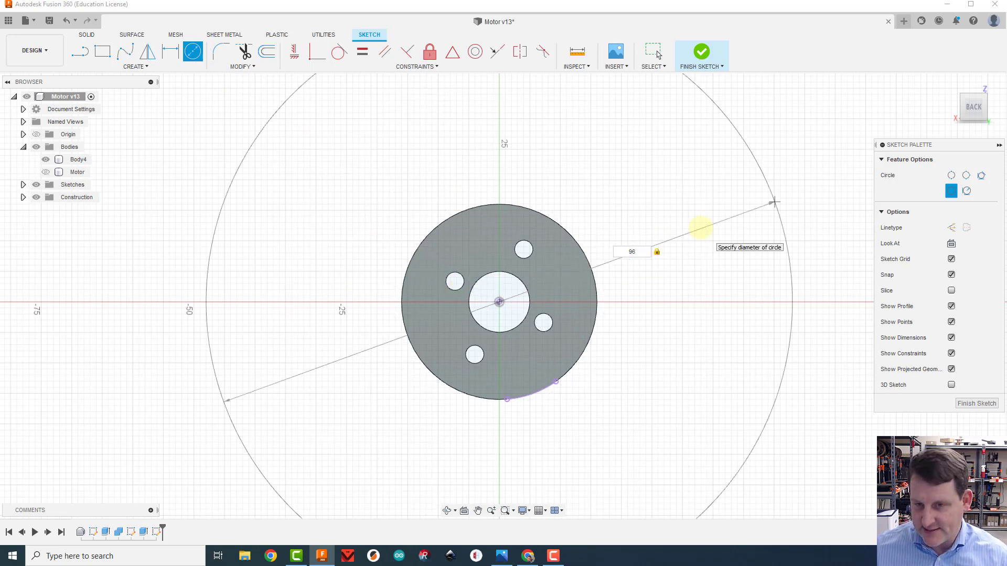
key("Return")
Offset the 96 mm circle outward by 2 mm to outline the outer ring
scroll(758, 224, "down", 3)
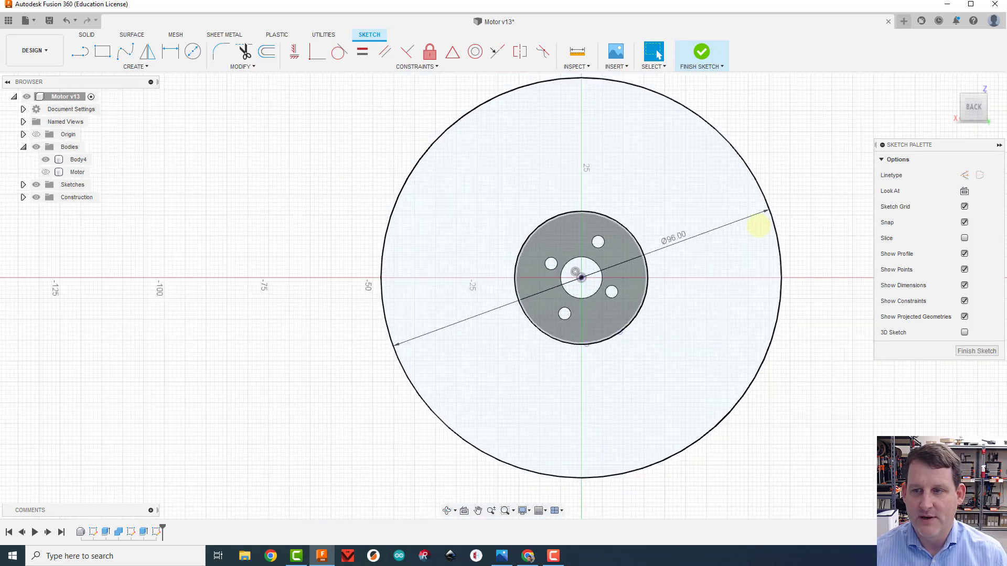
middle_click_drag(820, 188, 672, 219)
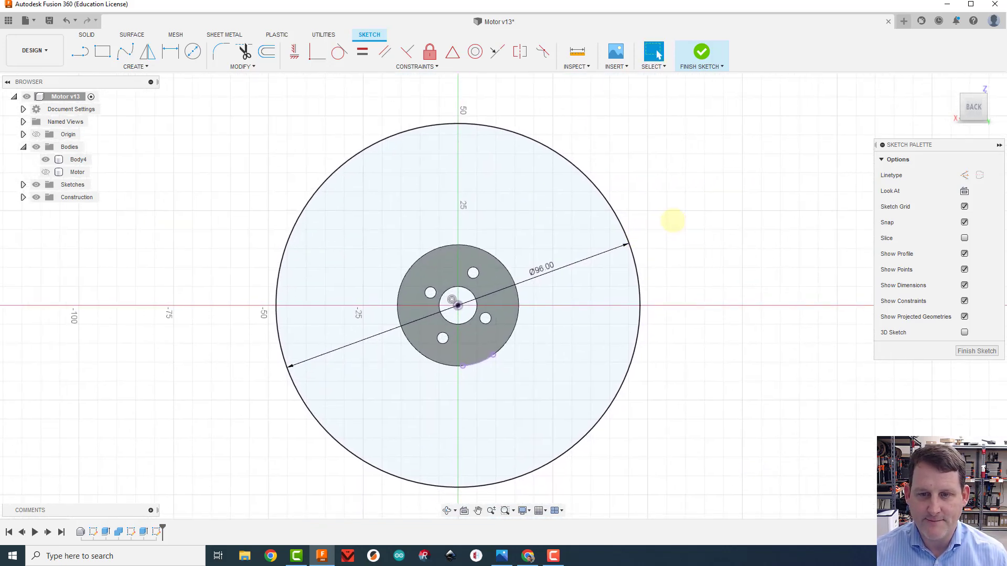
scroll(673, 221, "down", 1)
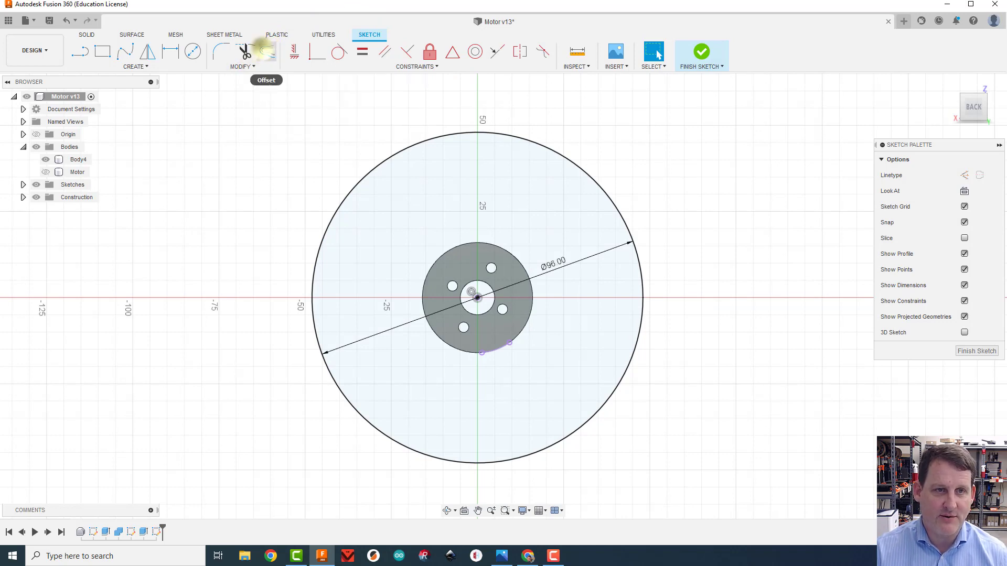
left_click(266, 51)
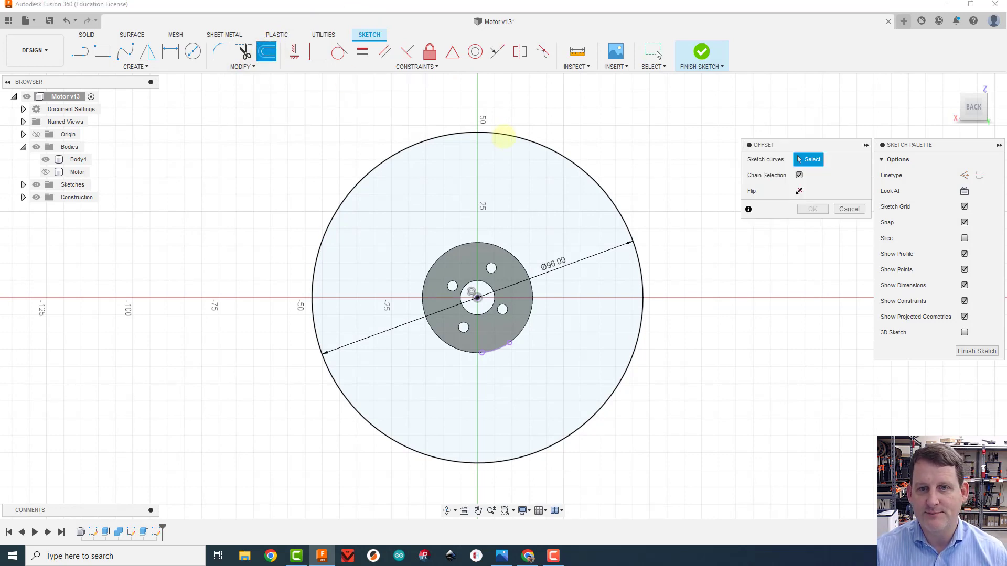
left_click(505, 131)
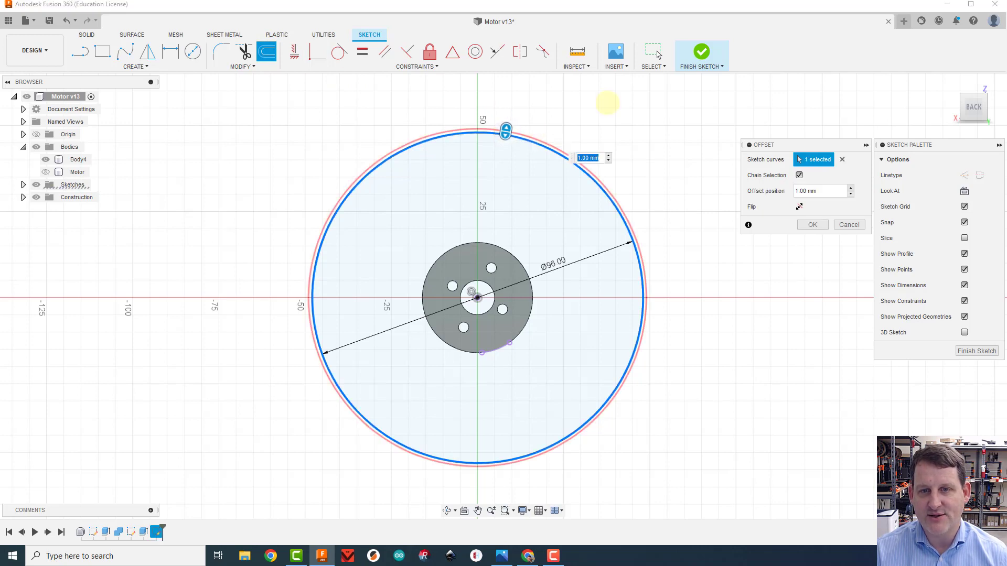
type("2")
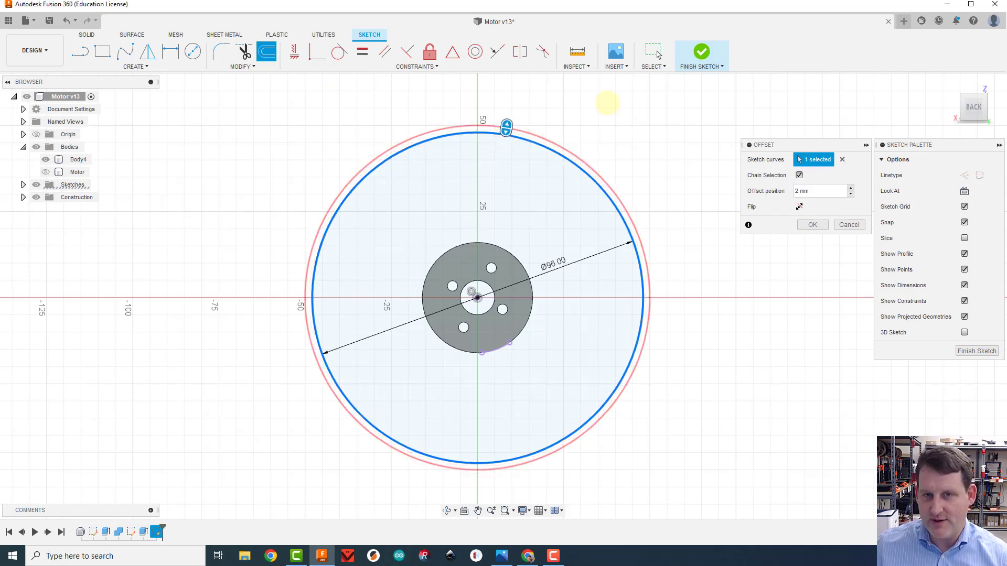
key("Return")
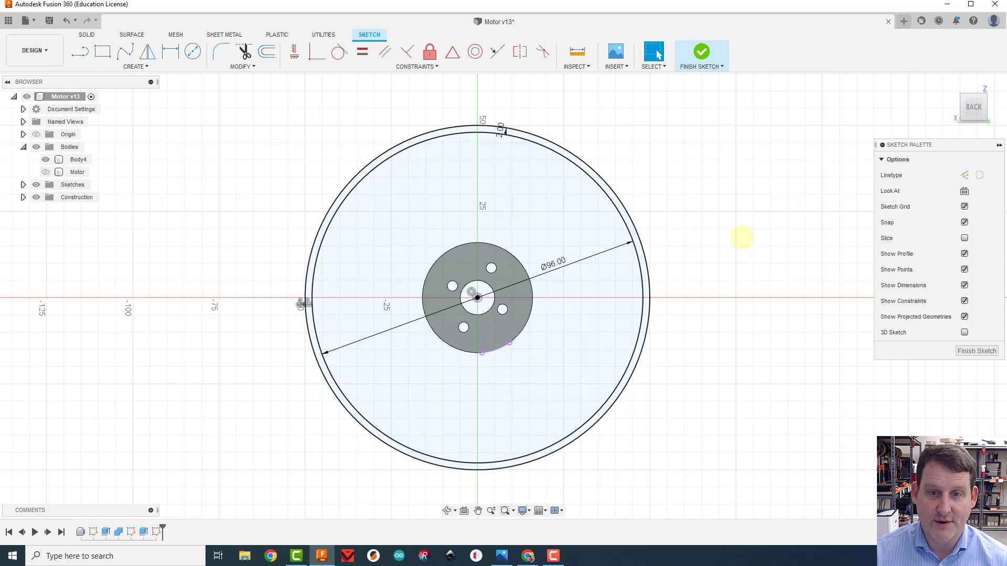
Draw a slanted line about 32 mm long from the mount's lower edge, just left of the vertical axis, to the 96 mm circle
scroll(685, 279, "up", 5)
scroll(682, 314, "down", 5)
mouse_move(714, 266)
middle_mouse_down()
mouse_move(715, 227)
mouse_move(708, 268)
middle_mouse_up()
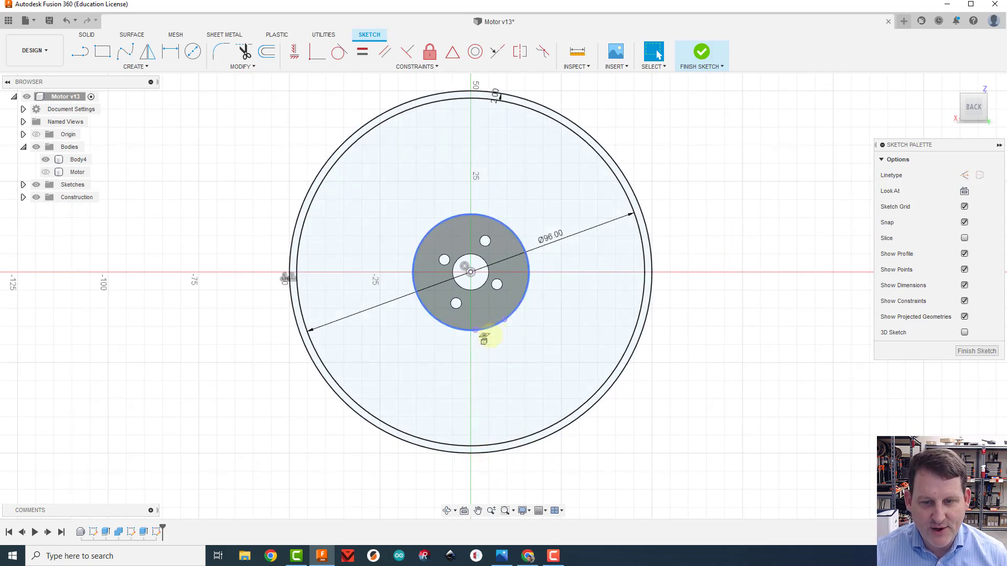
key("l")
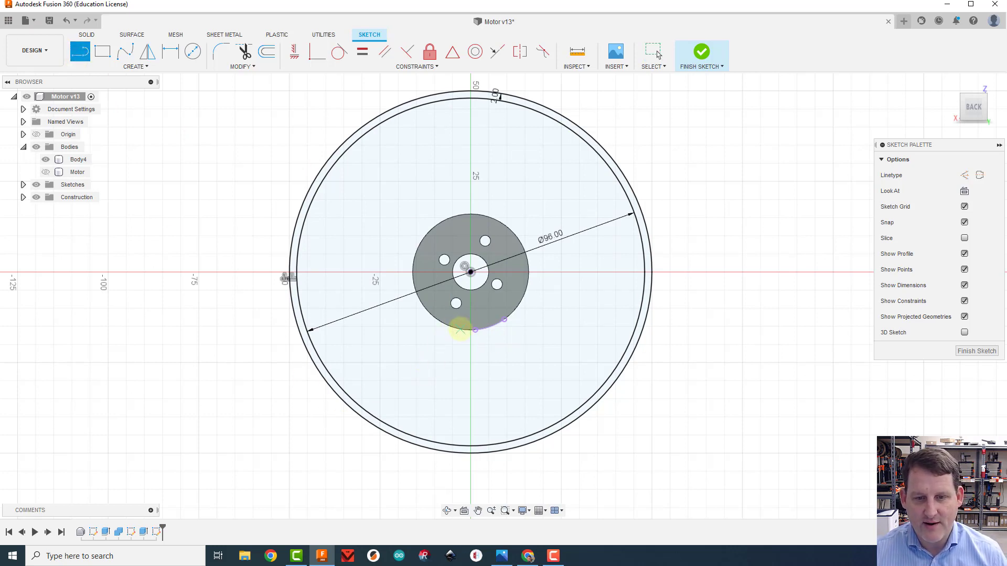
left_click(460, 329)
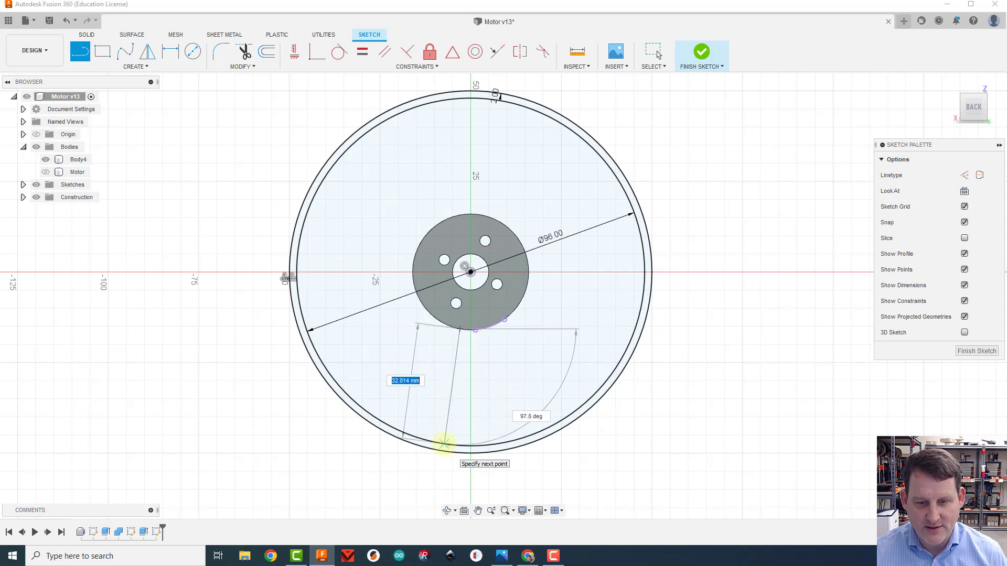
left_click(445, 442)
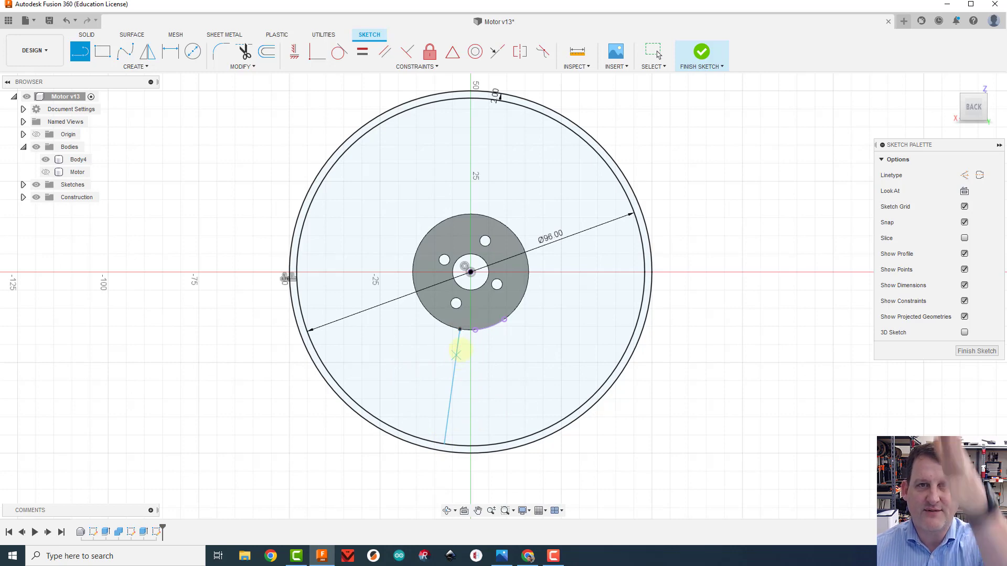
Draw a second, nearly vertical line just right of the vertical axis, from the mount's lower edge to the 96 mm circle
scroll(460, 342, "up", 8)
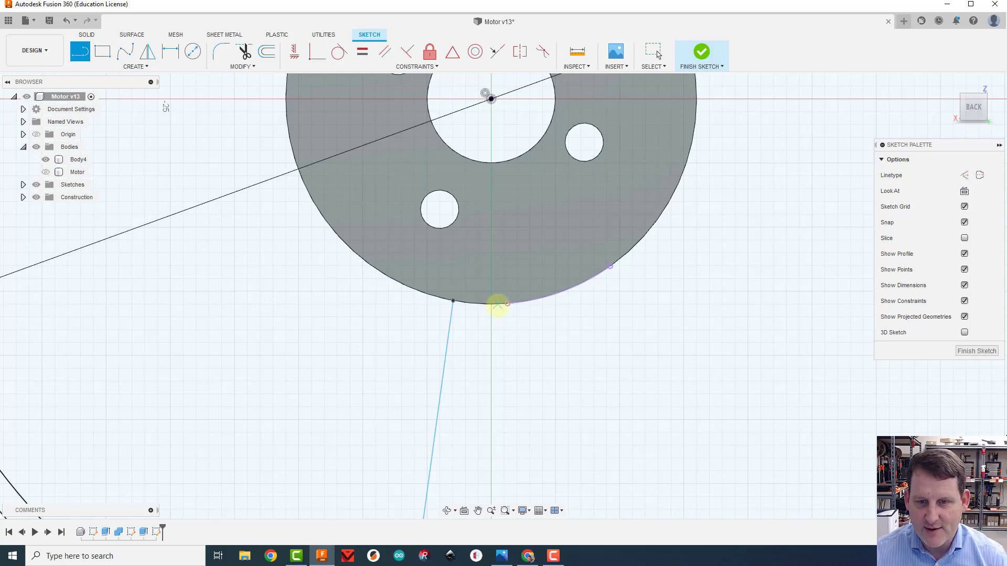
scroll(496, 303, "up", 5)
scroll(493, 305, "up", 3)
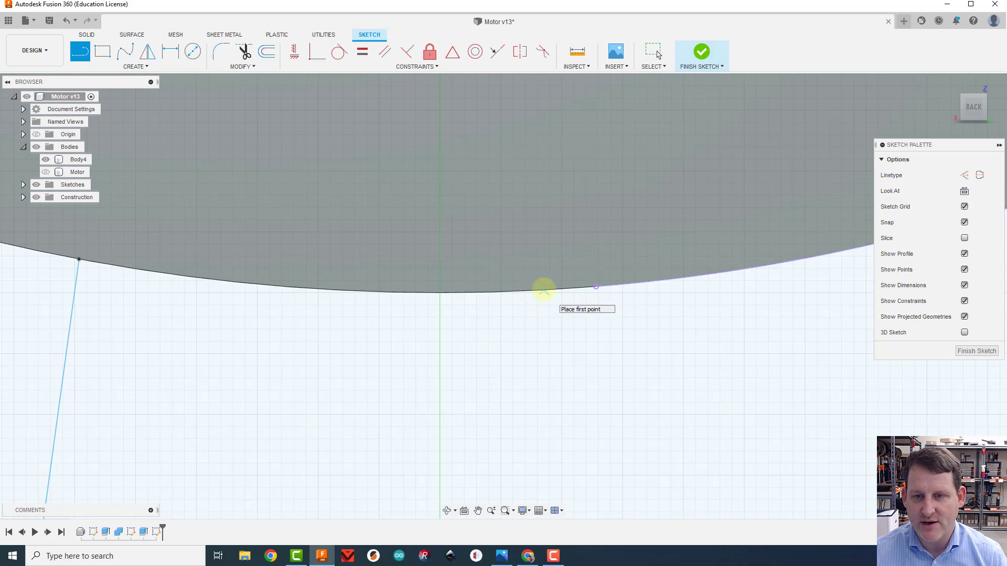
left_click(542, 291)
scroll(525, 330, "down", 2)
scroll(525, 329, "down", 6)
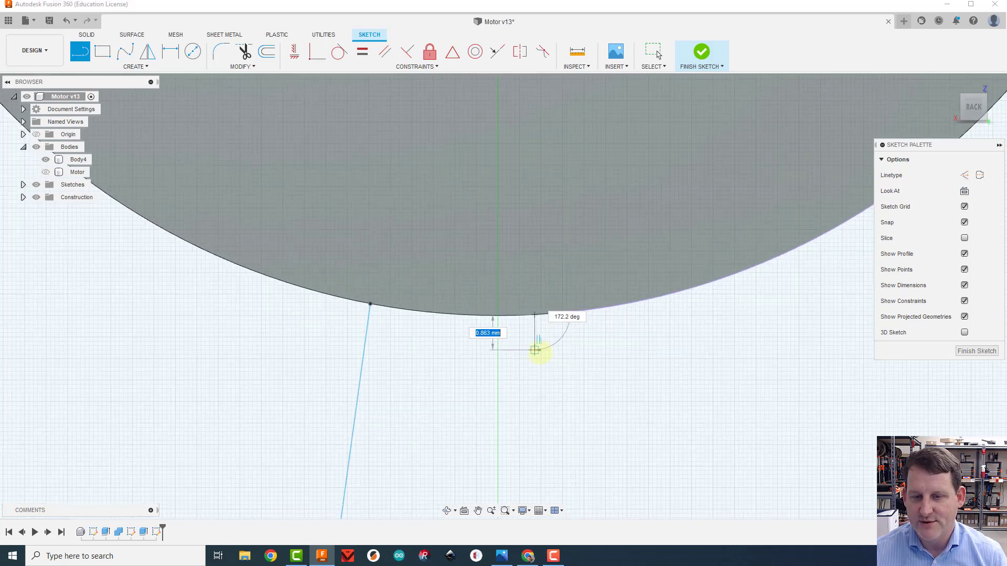
scroll(544, 381, "down", 3)
middle_click_drag(544, 380, 520, 219)
scroll(529, 257, "down", 1)
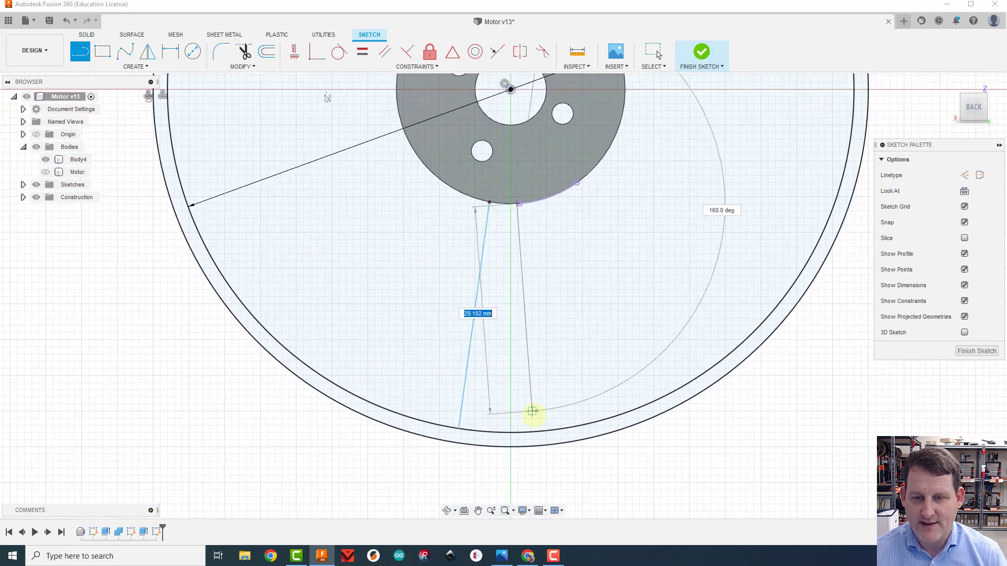
double_click(520, 432)
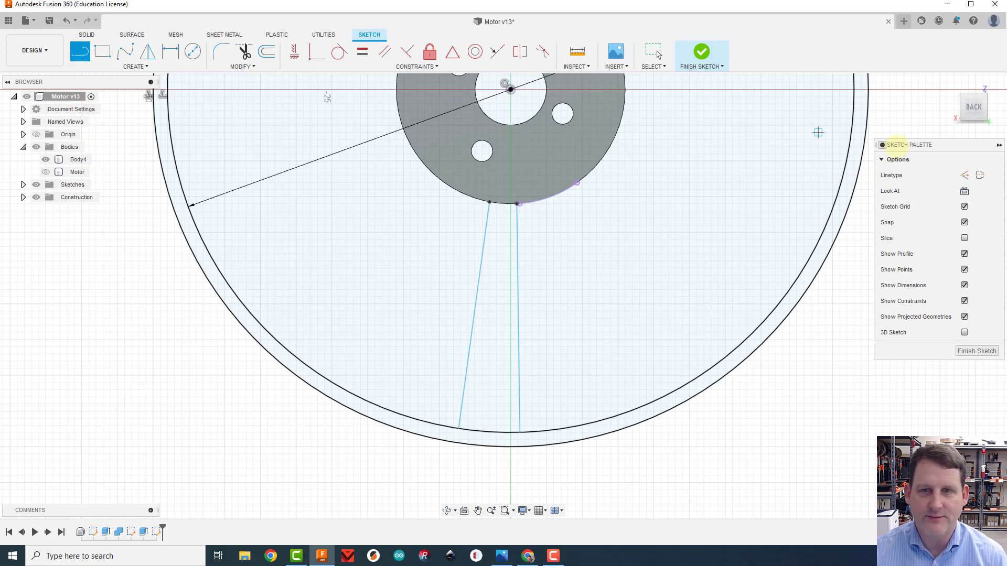
Draw a vertical construction line 48 mm long from the origin down to the 96 mm circle
left_click(965, 175)
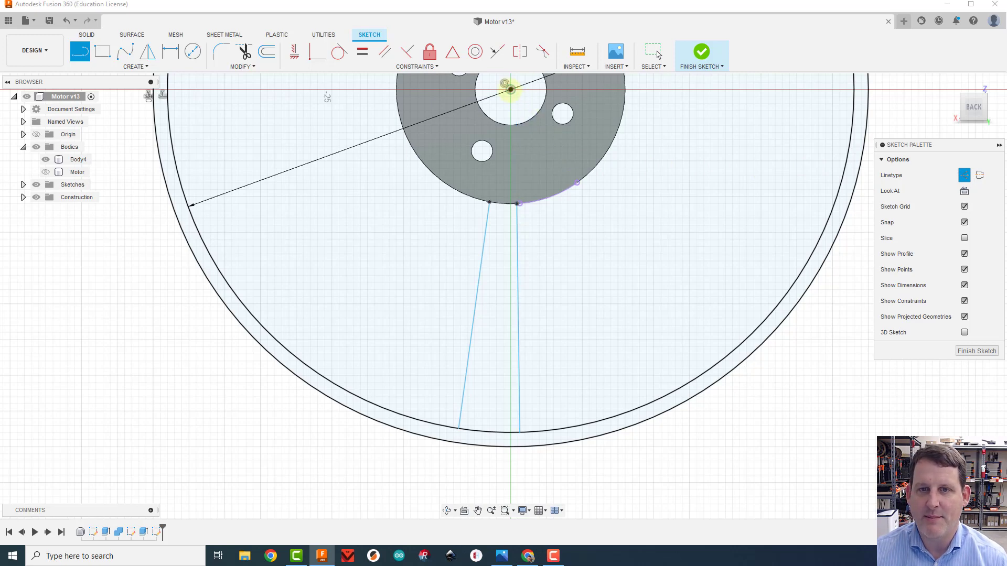
left_click(510, 89)
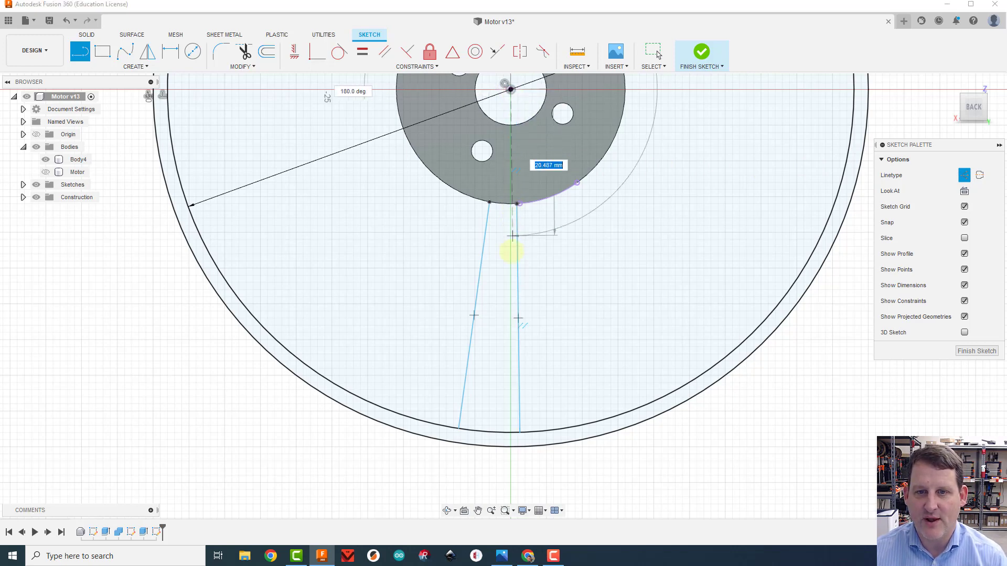
double_click(510, 432)
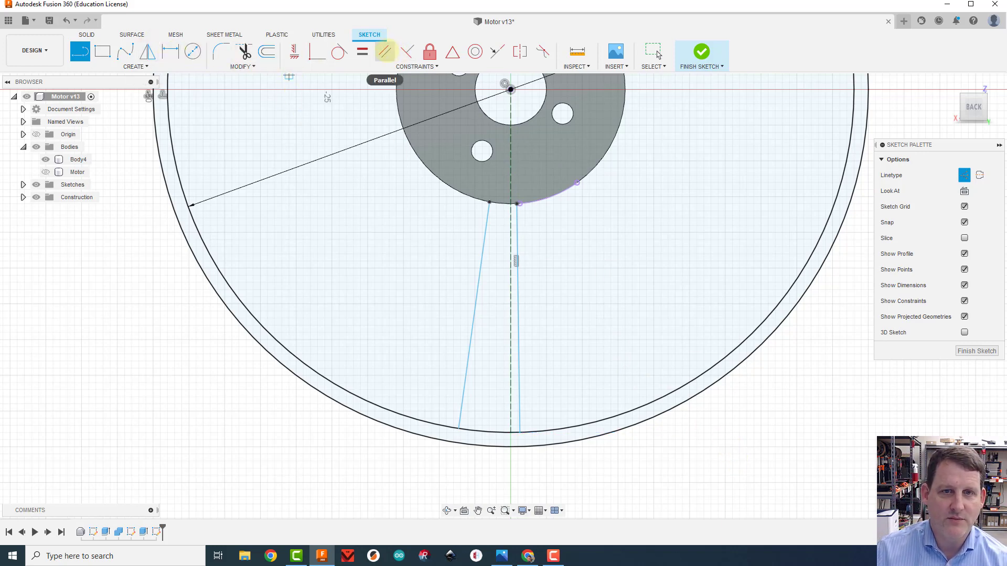
Constrain both spoke side lines parallel to the vertical construction line
left_click(385, 51)
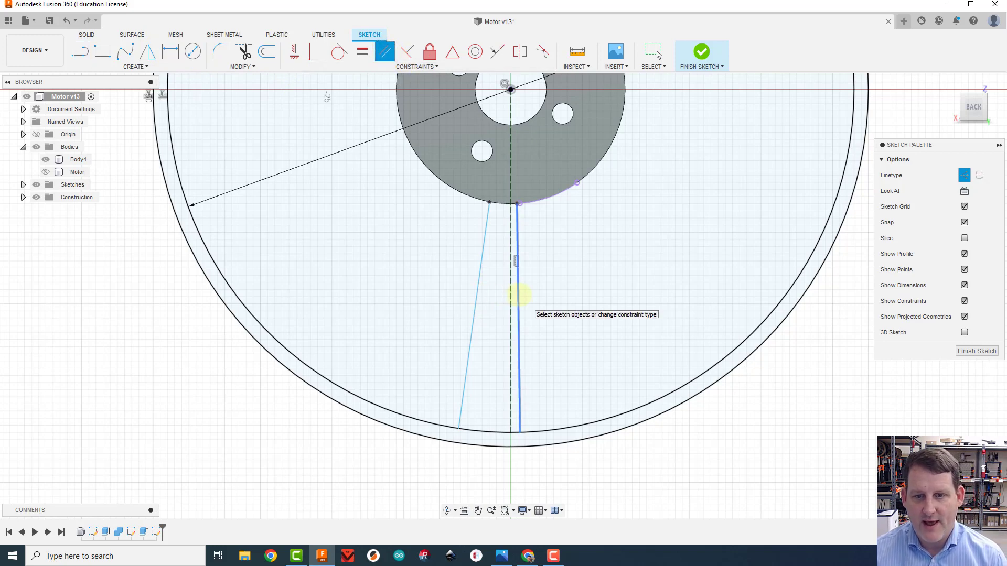
left_click(517, 295)
left_click(511, 295)
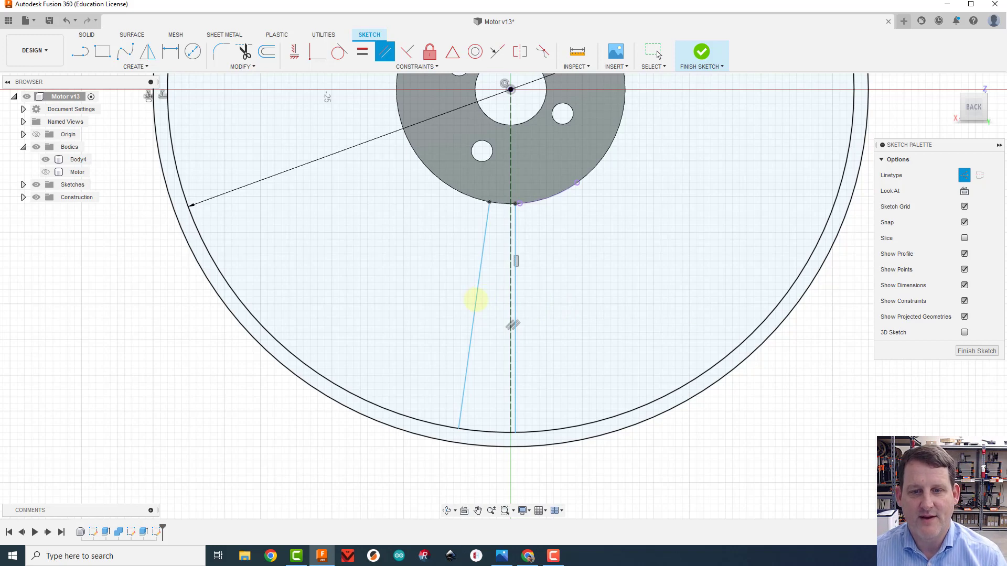
left_click(476, 296)
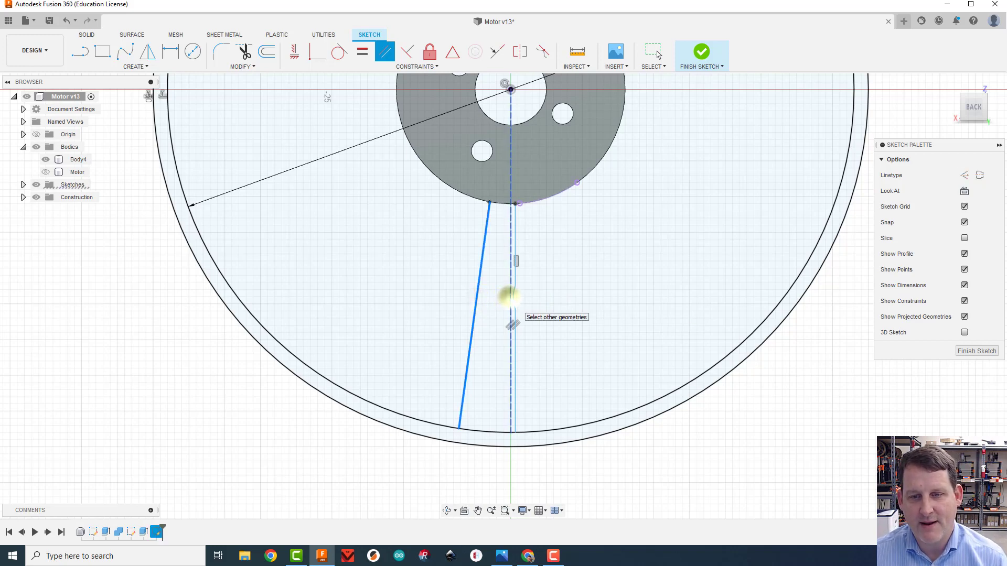
left_click(509, 297)
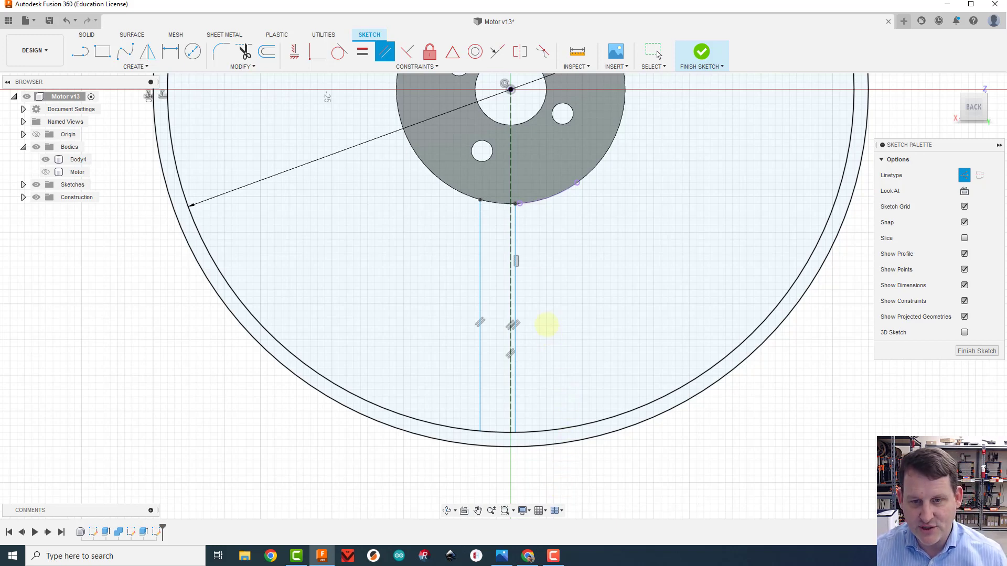
Dimension the spoke line just right of the vertical construction line at 1 mm from it
key("d")
left_click(515, 284)
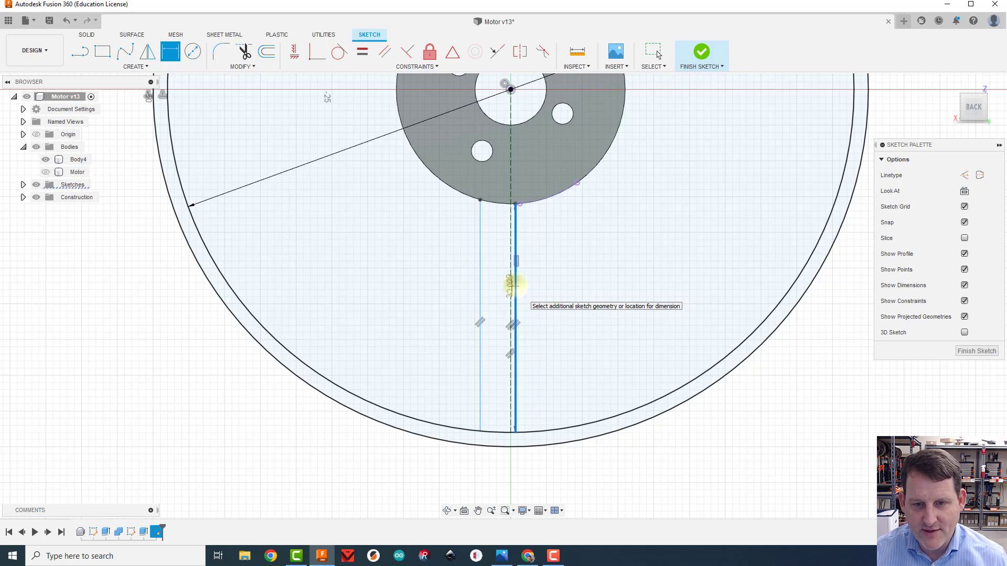
scroll(514, 285, "up", 3)
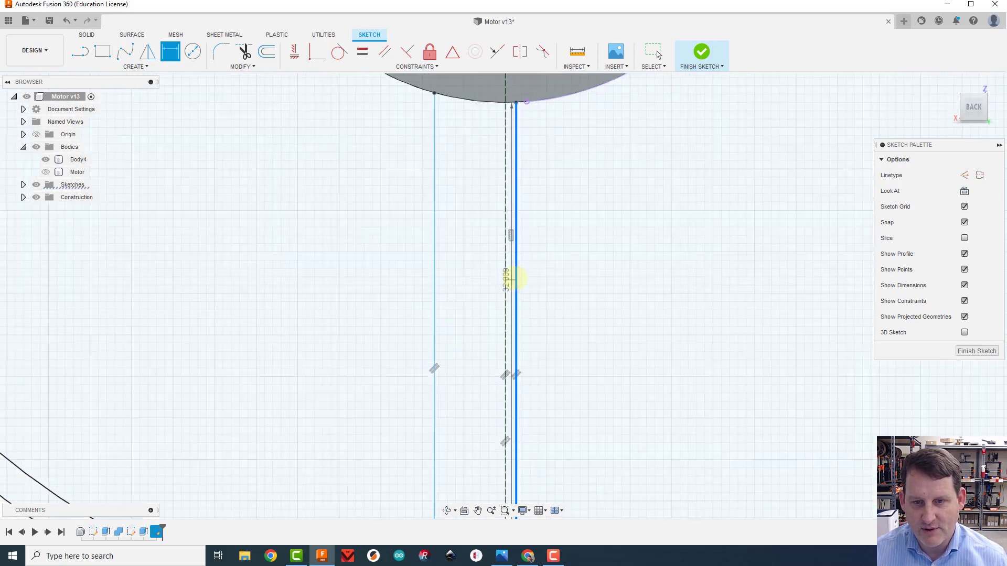
scroll(517, 278, "up", 1)
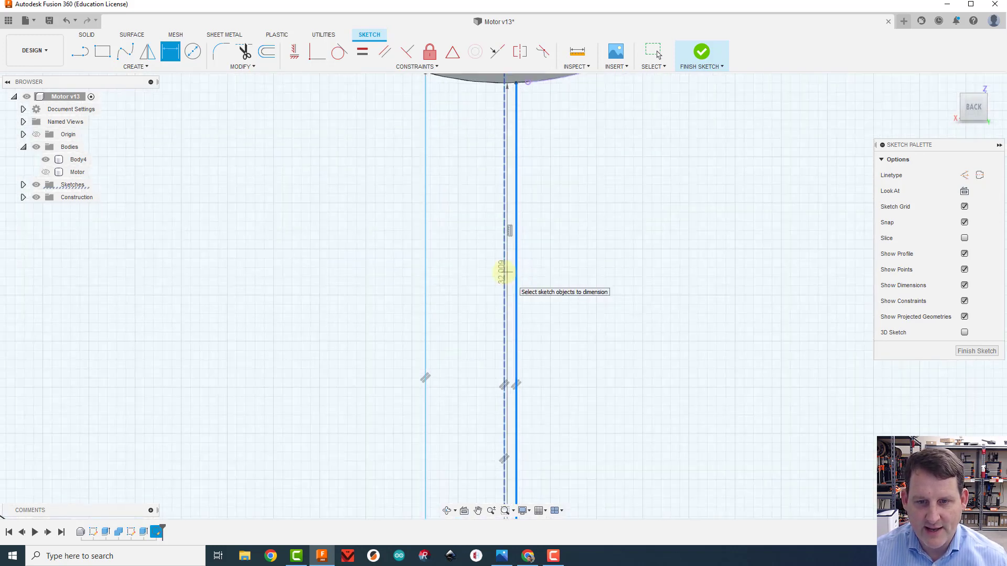
left_click(505, 271)
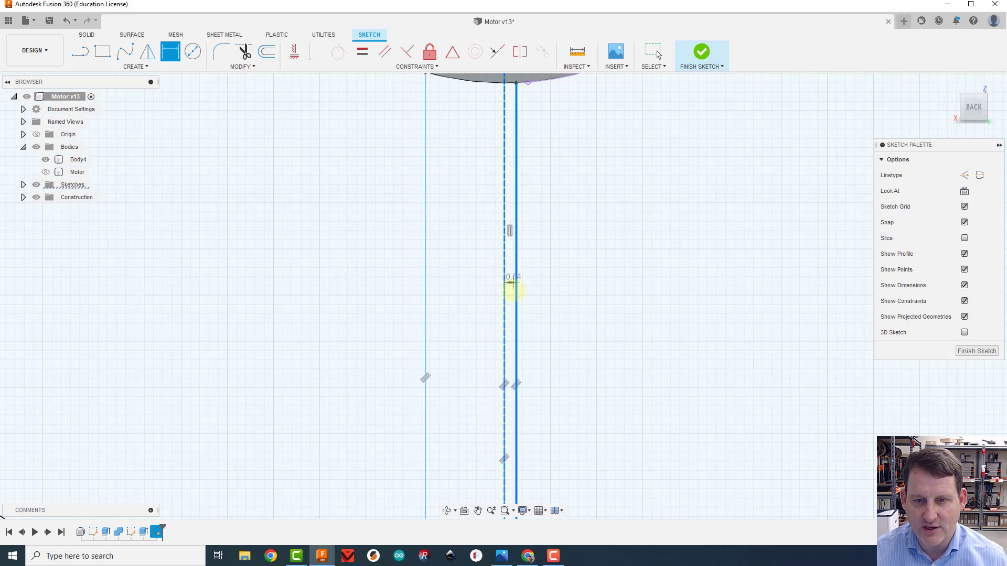
left_click(514, 290)
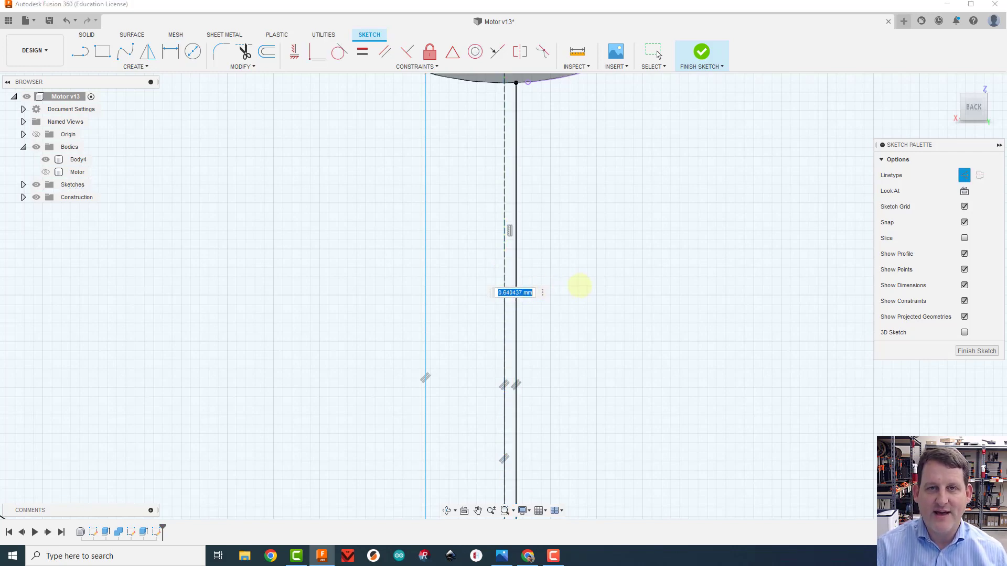
type("1")
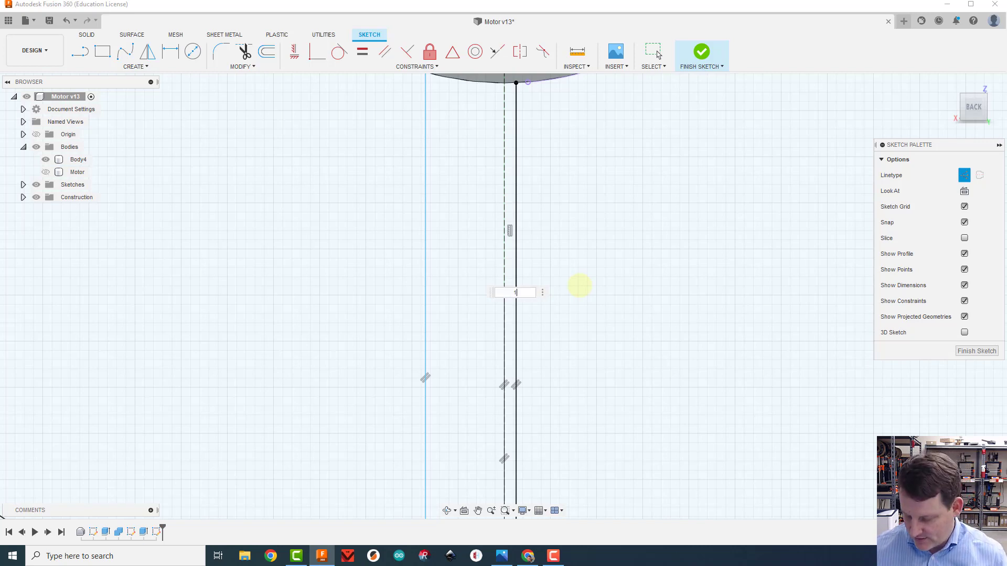
key("Return")
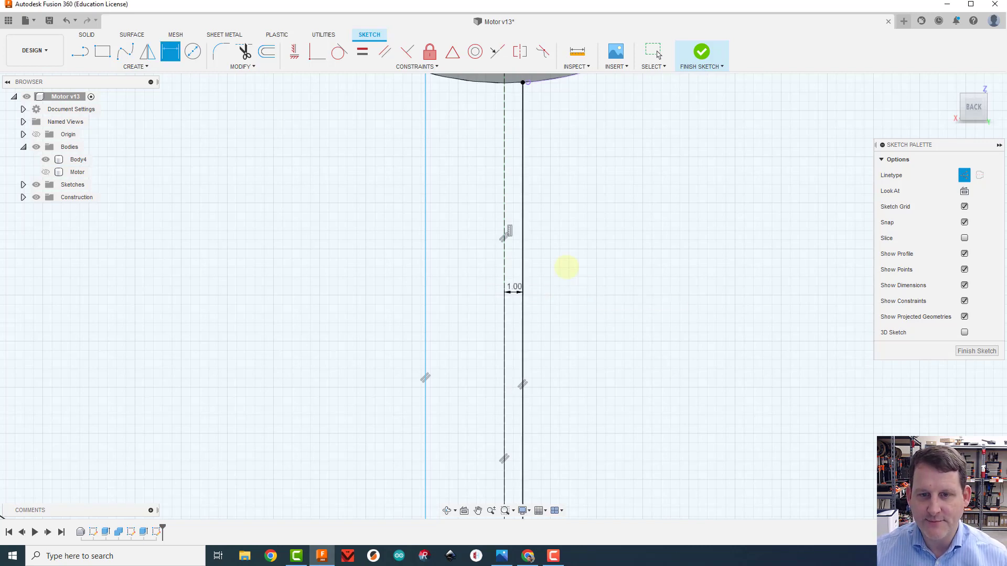
Dimension the spoke line on the left of the construction line at 1 mm from it
left_click(426, 245)
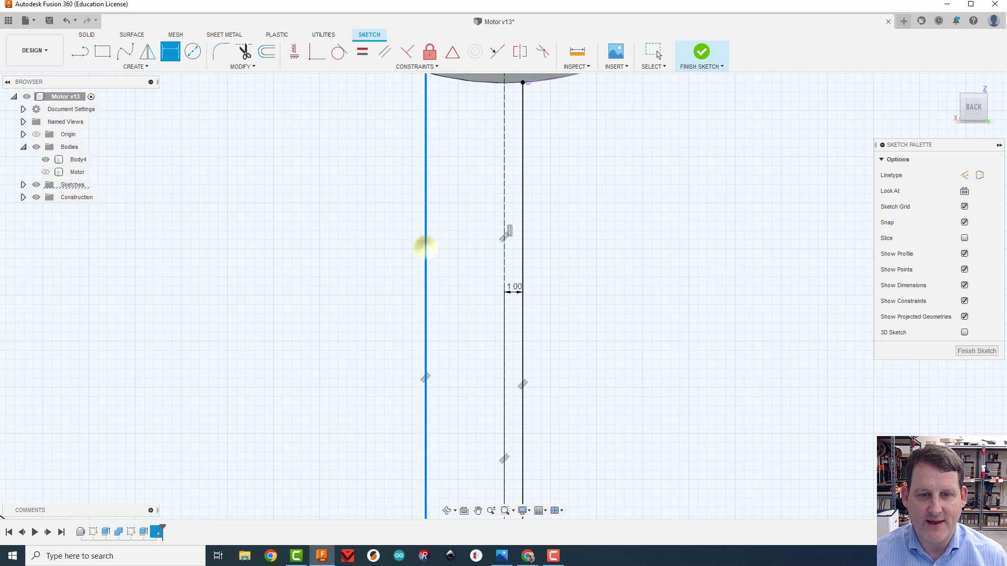
left_click(504, 238)
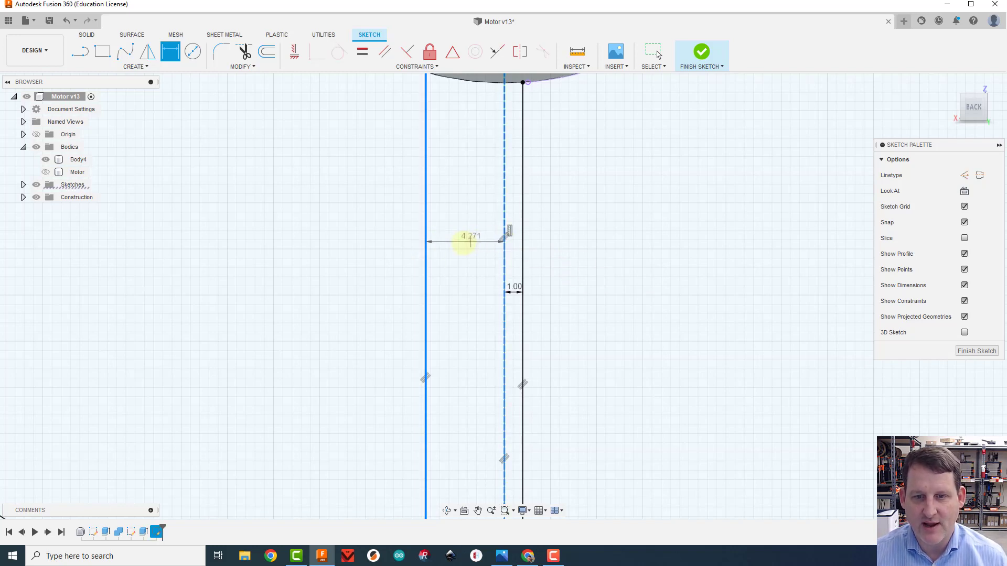
left_click(462, 240)
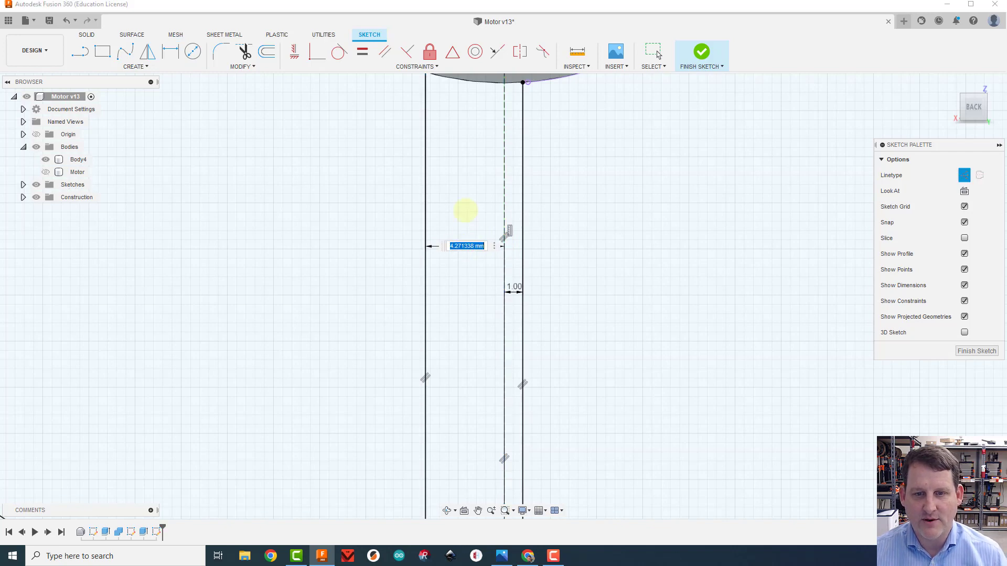
type("1")
key("Return")
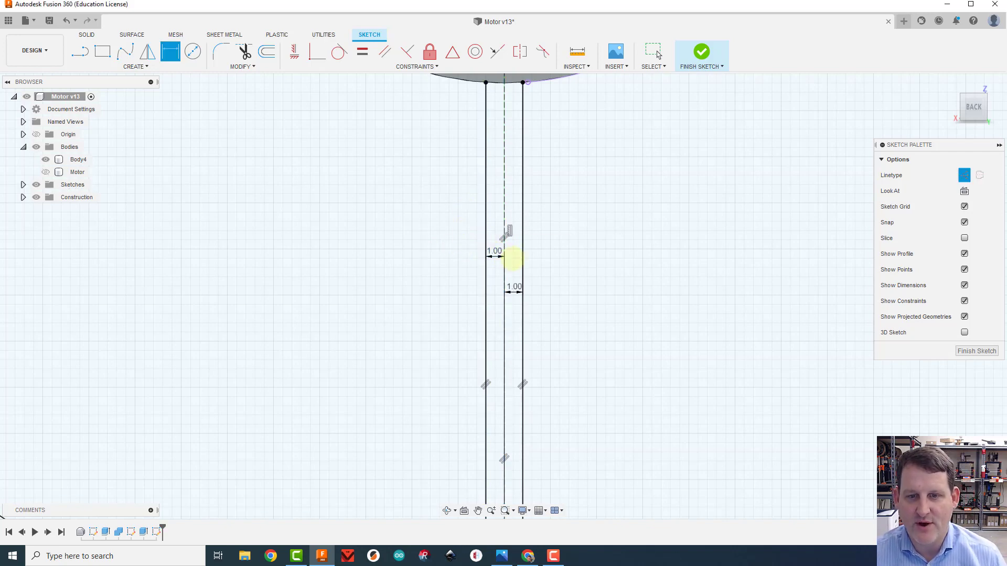
scroll(504, 238, "down", 5)
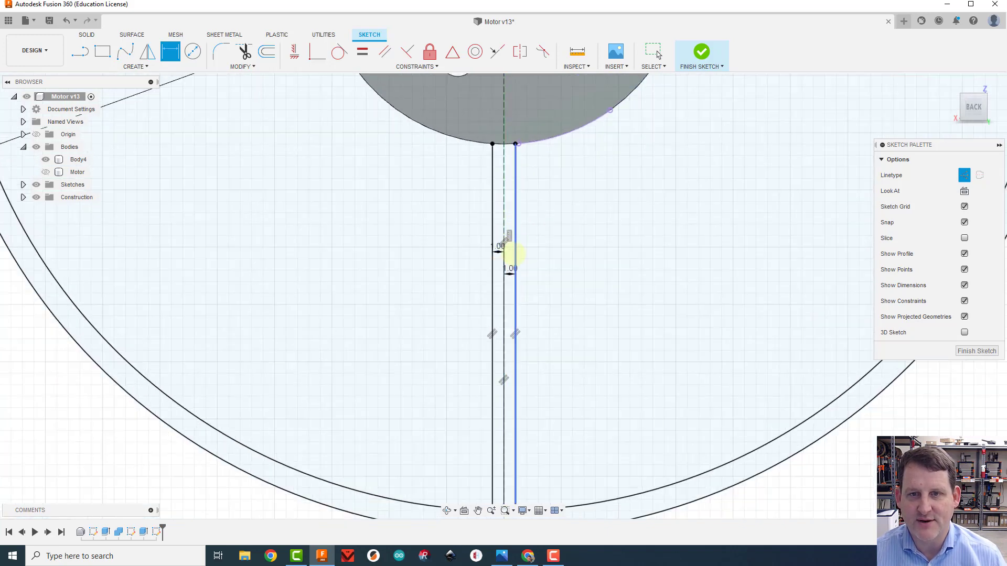
scroll(656, 443, "down", 2)
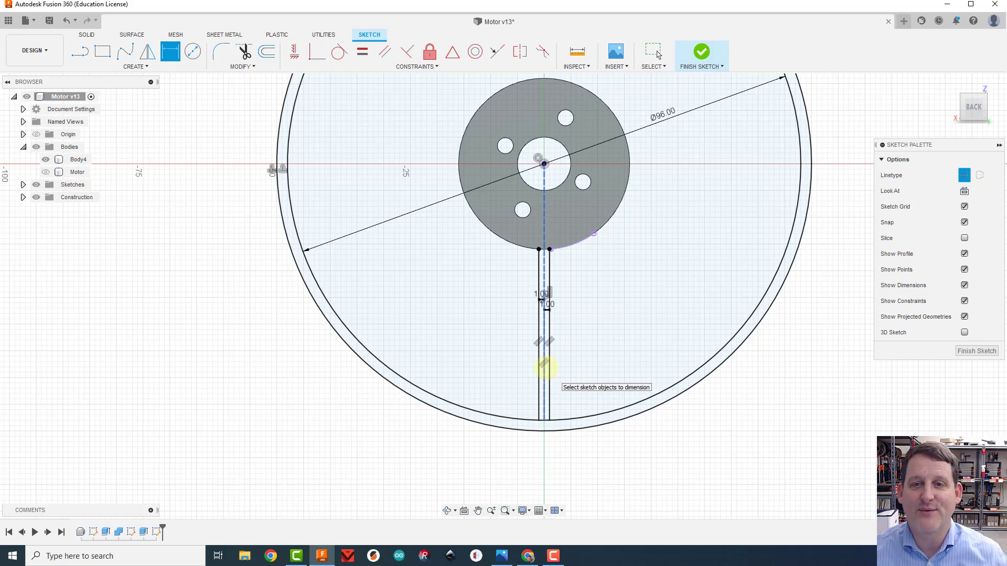
scroll(583, 358, "down", 2)
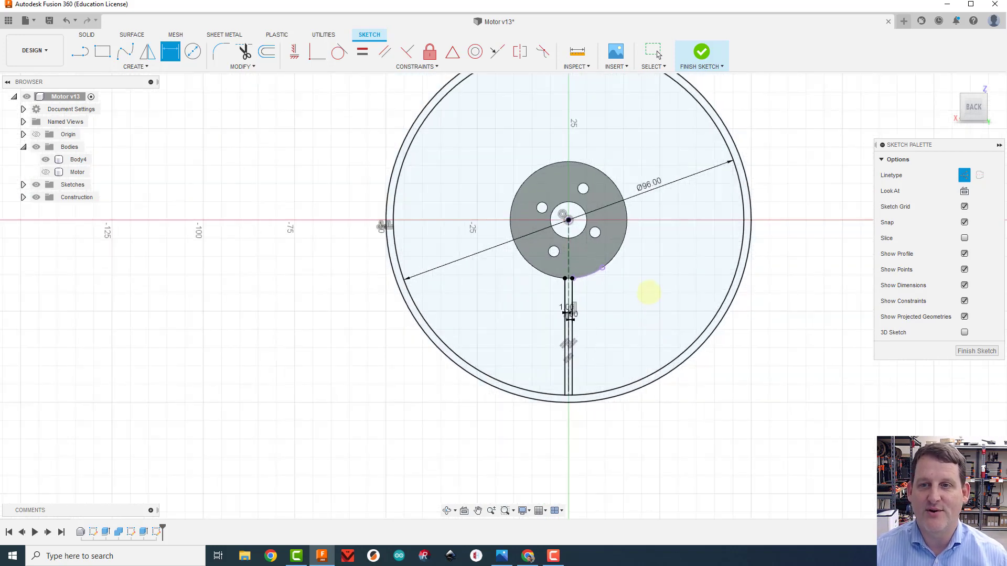
mouse_move(609, 319)
middle_mouse_down()
mouse_move(556, 364)
mouse_move(578, 360)
middle_mouse_up()
key("d")
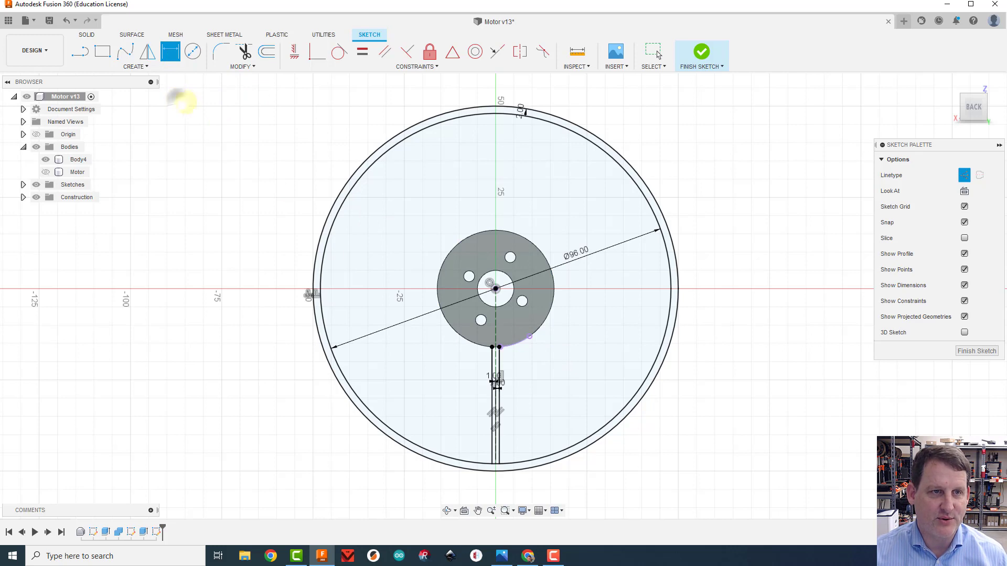
key("Escape")
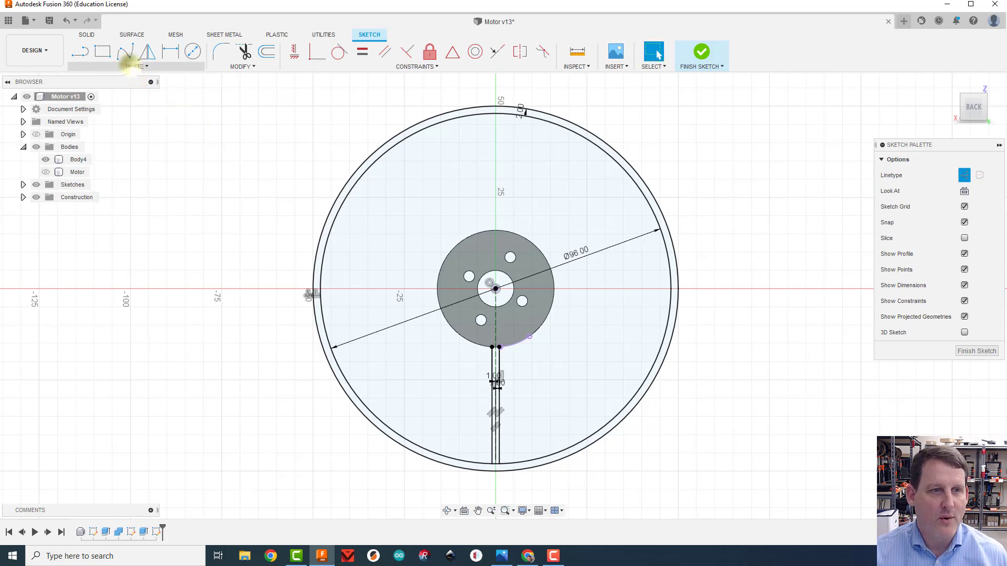
Set up a circular pattern of the two spoke lines around the origin at the mount's centre
left_click(133, 67)
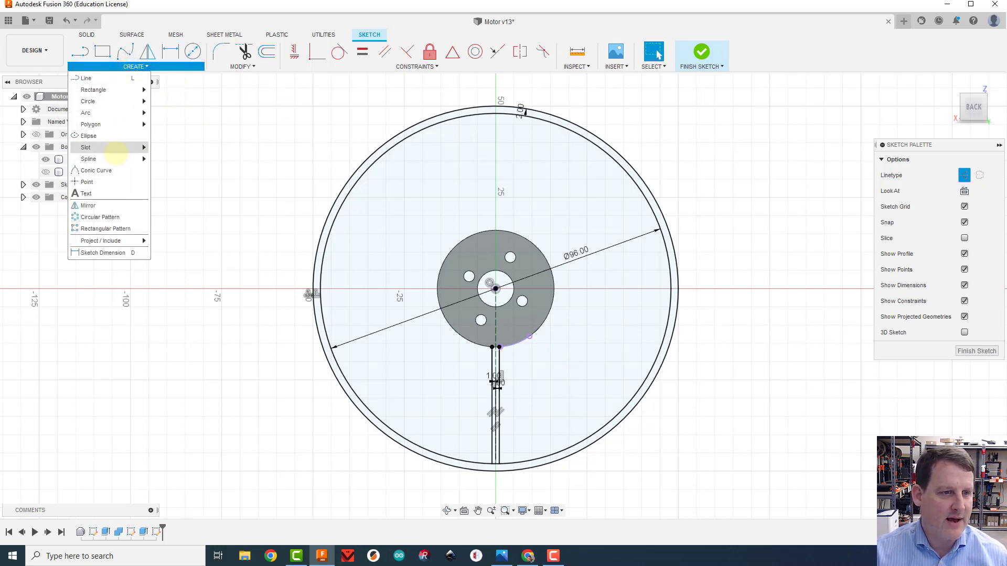
left_click(105, 216)
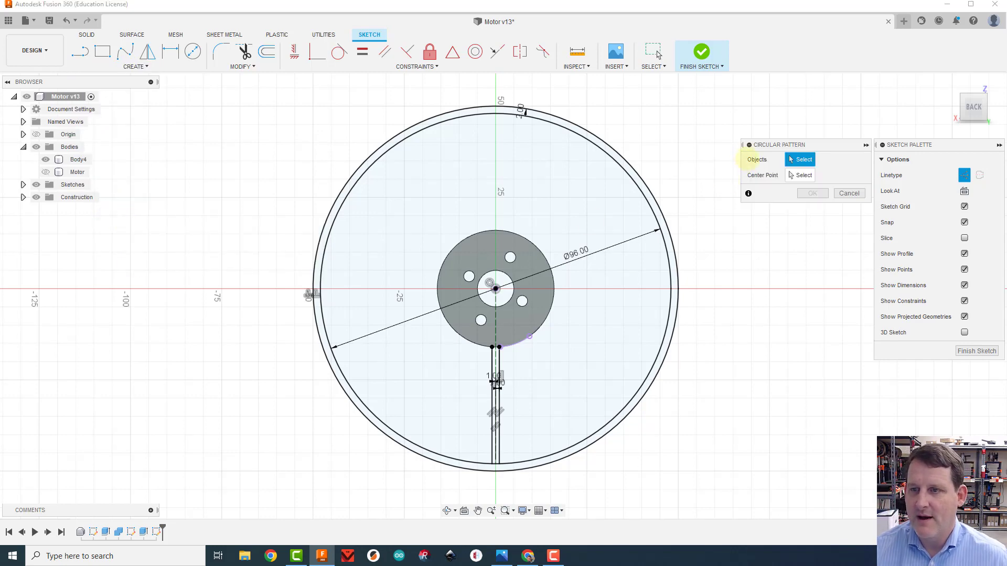
scroll(524, 395, "up", 5)
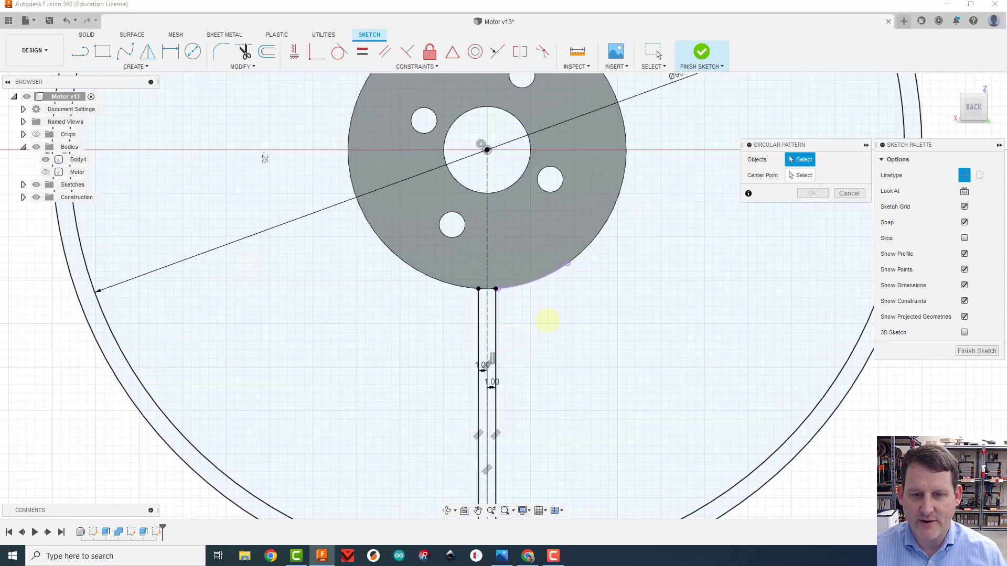
left_click(496, 311)
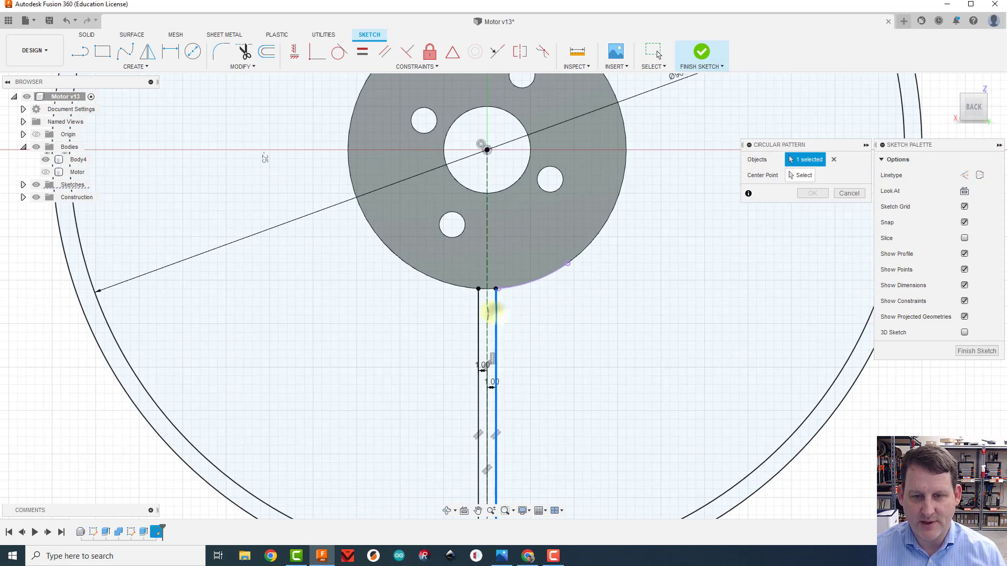
left_click(478, 309)
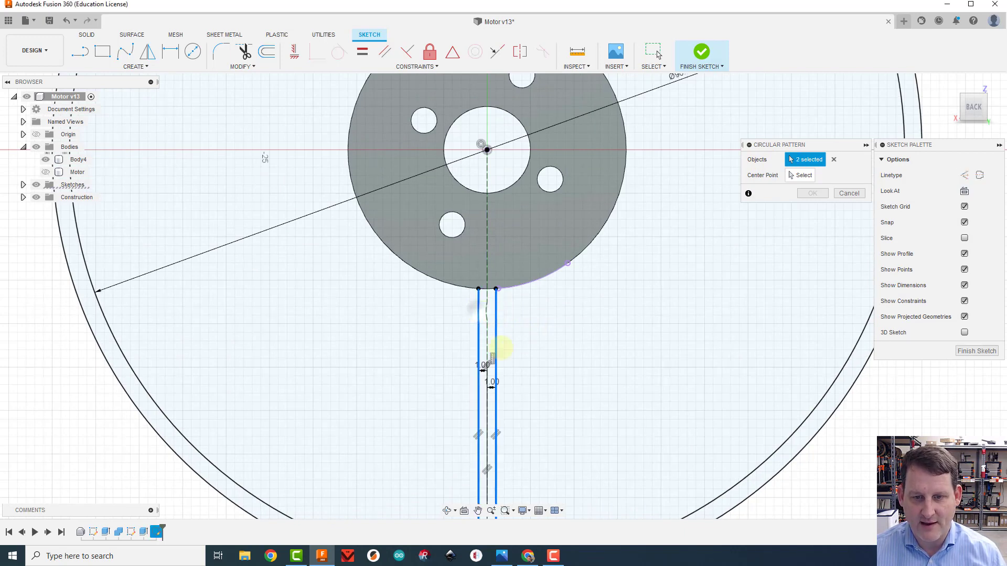
scroll(580, 309, "down", 2)
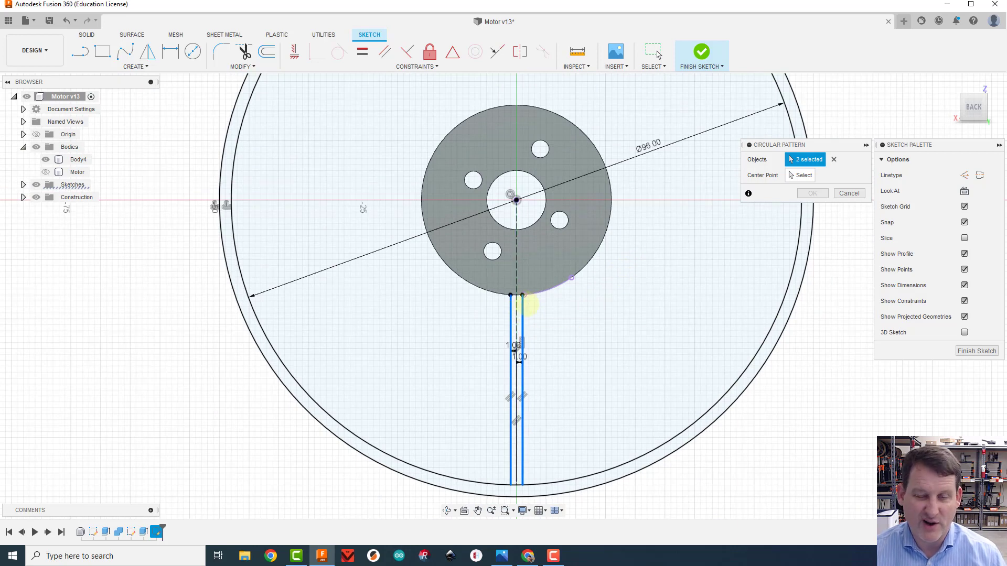
left_click(798, 176)
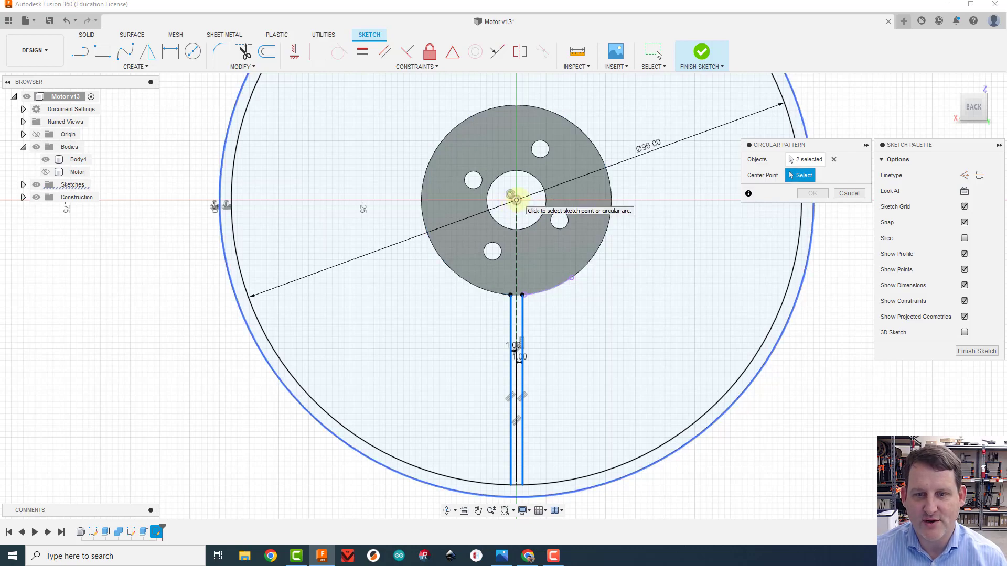
left_click(516, 199)
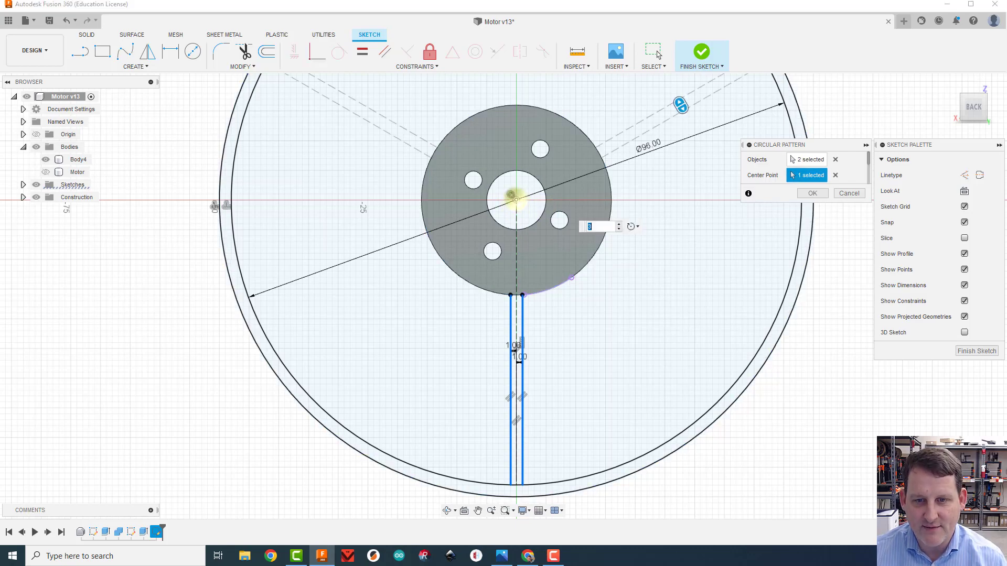
Try pattern quantities up to 6, set the quantity to 3 and create the spoke pattern
scroll(644, 220, "down", 2)
middle_click_drag(652, 247, 590, 314)
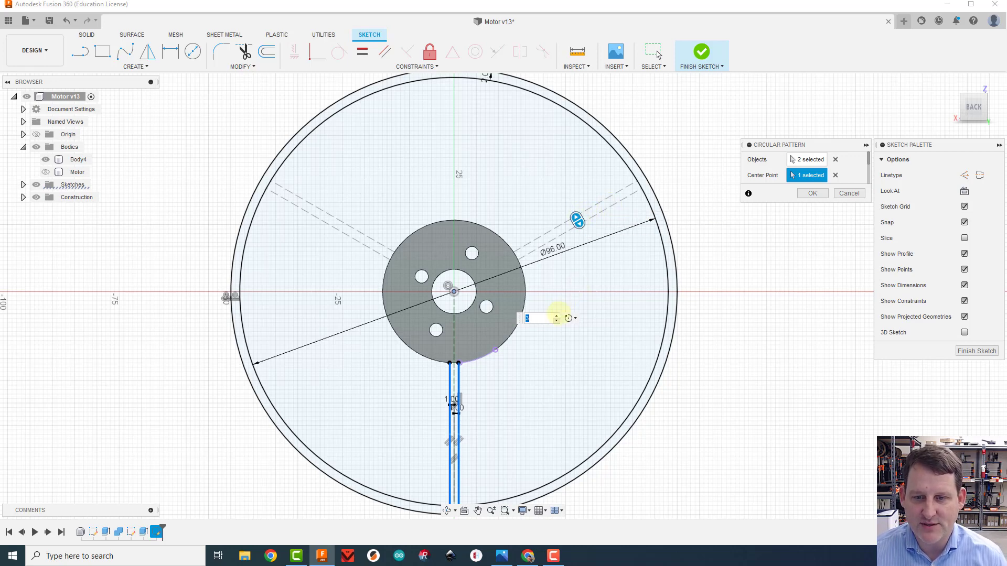
left_click(557, 316)
left_click(557, 316)
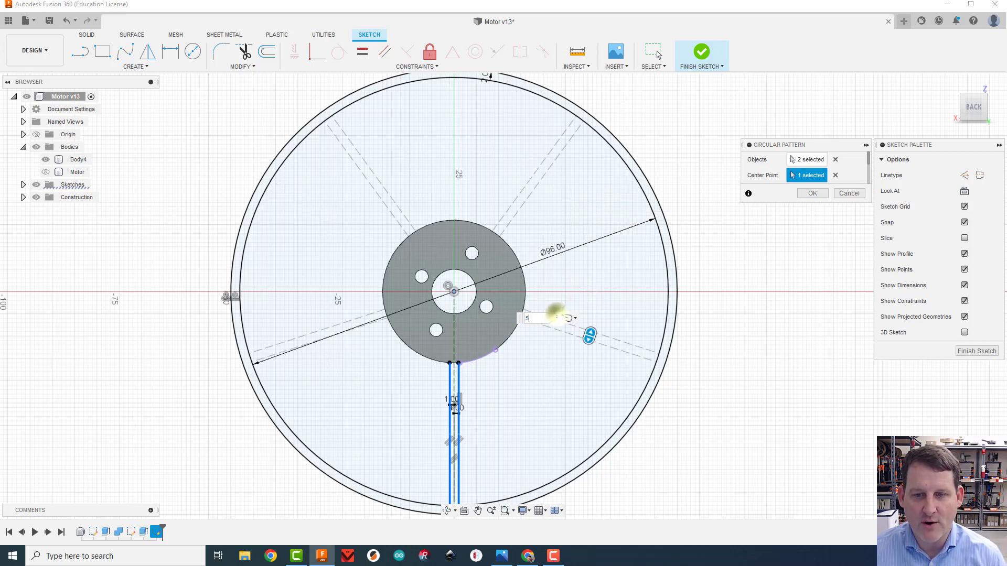
left_click(556, 315)
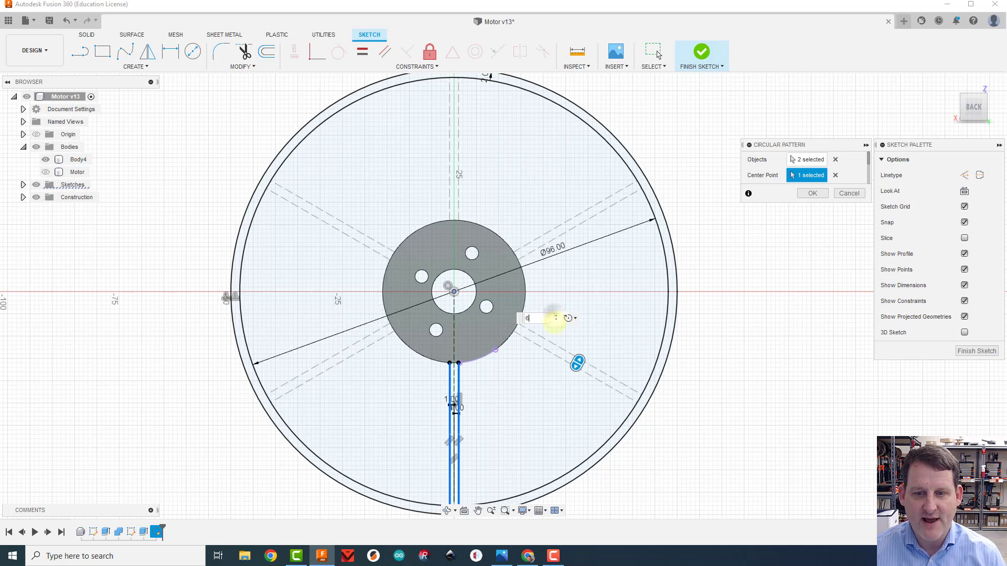
left_click(557, 321)
left_click(556, 320)
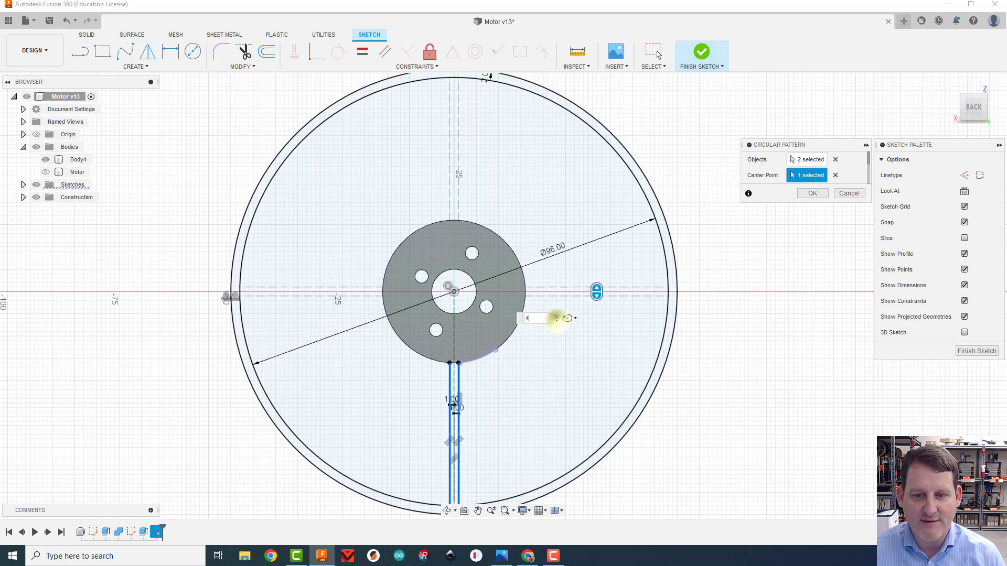
left_click(556, 321)
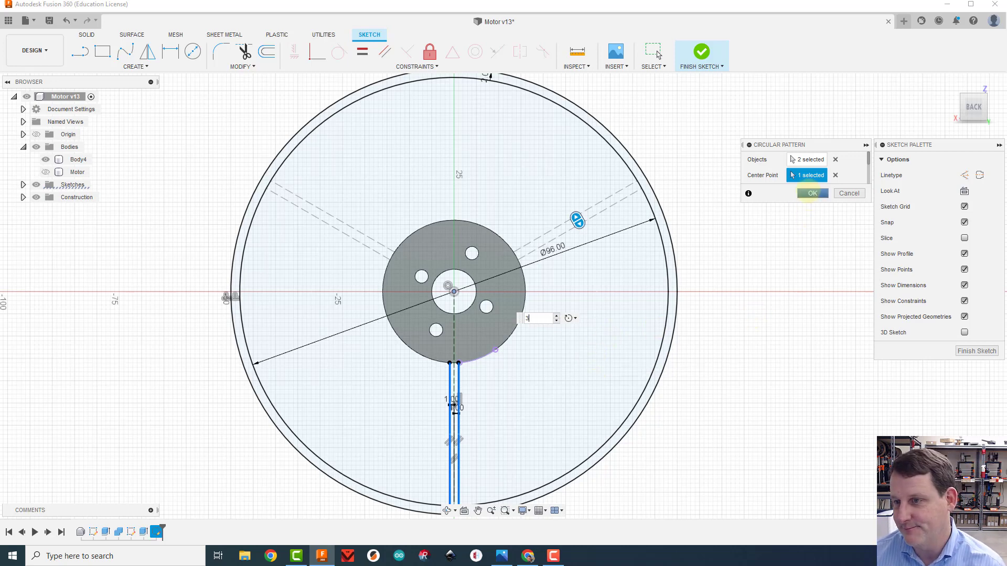
left_click(811, 194)
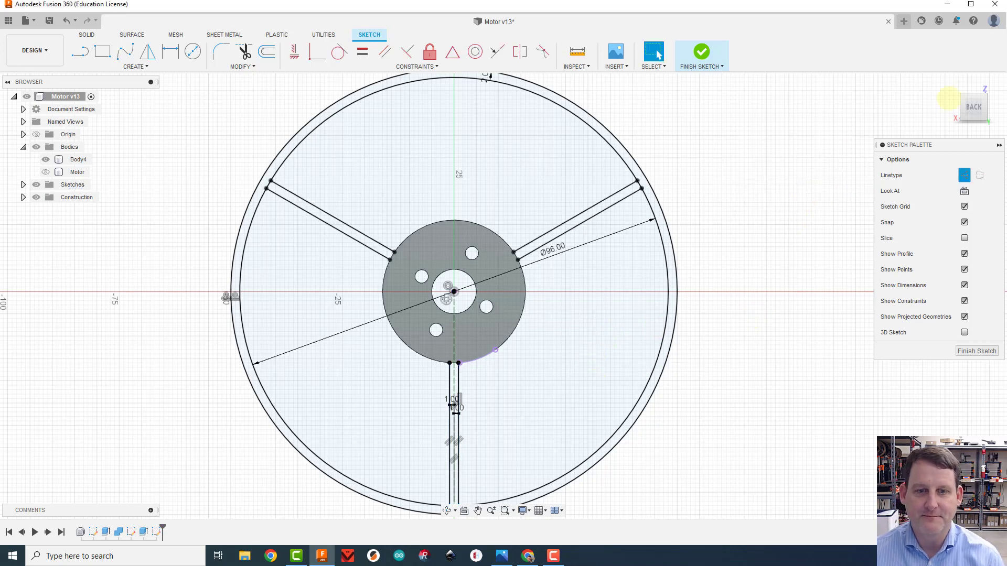
left_click_drag(951, 102, 956, 112)
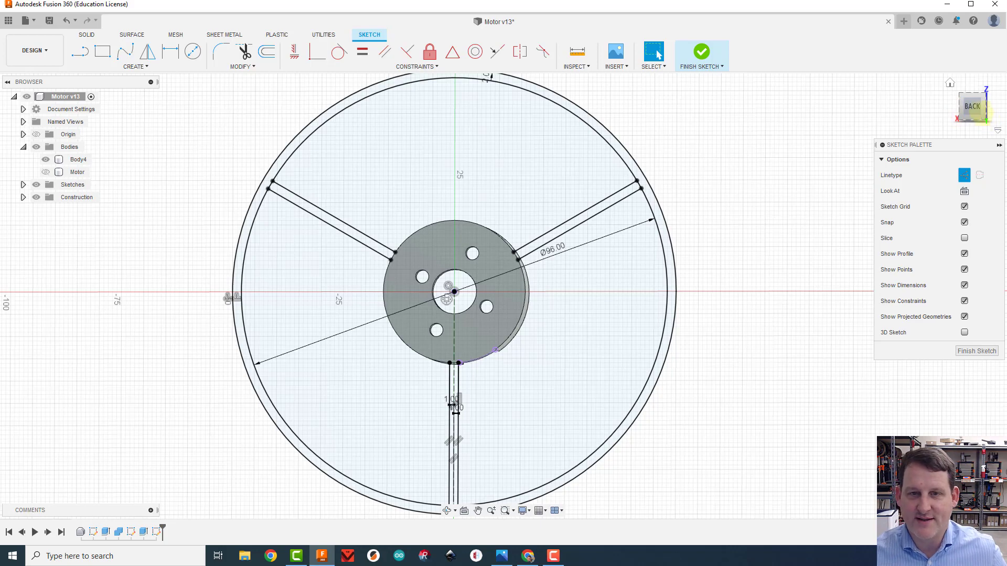
Draw a vertical construction line 25 mm long downward from the inner ring circle where the centre line of the lower spoke meets it
left_click(971, 102)
scroll(725, 271, "up", 2)
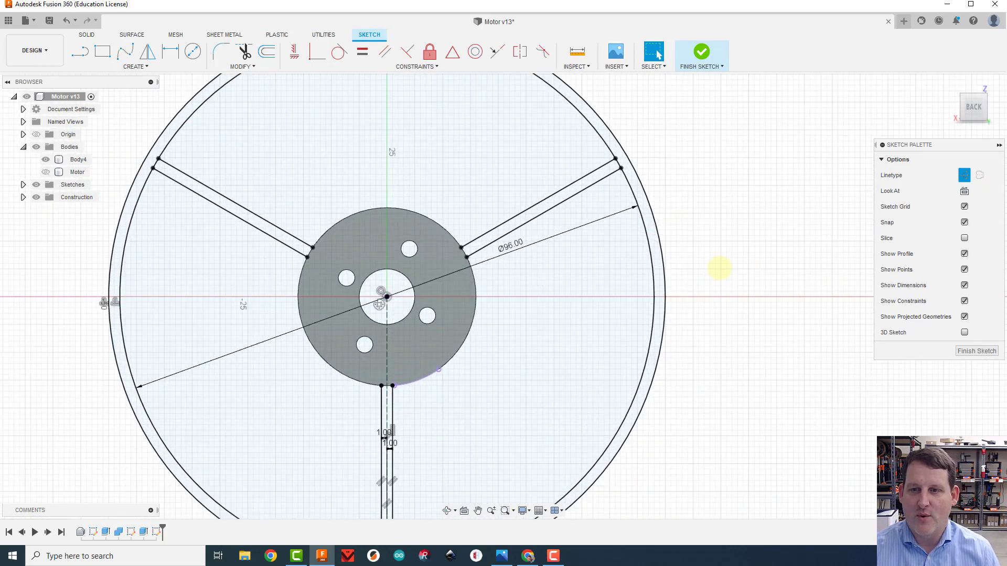
scroll(724, 270, "down", 5)
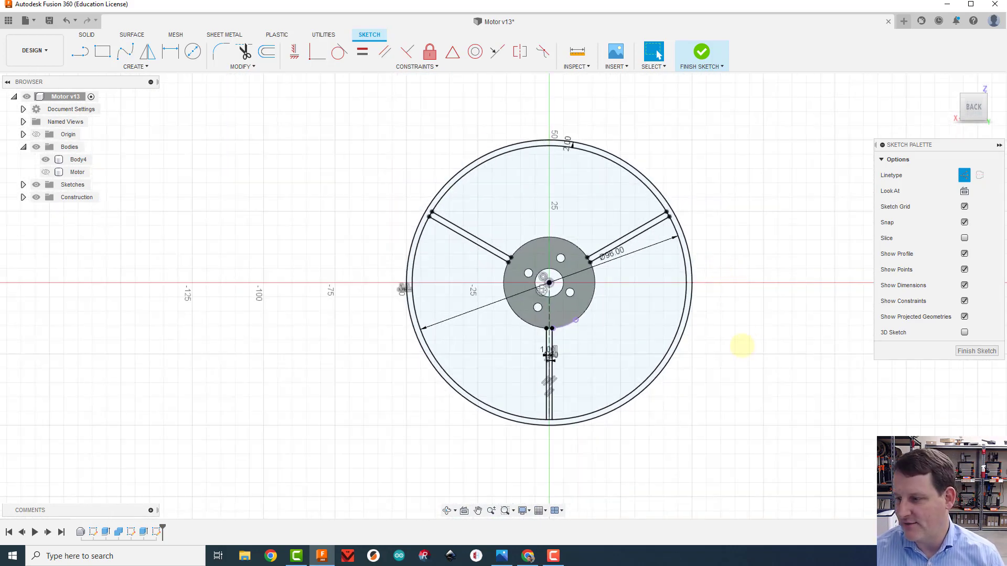
mouse_move(742, 346)
middle_mouse_down()
mouse_move(711, 326)
mouse_move(661, 261)
middle_mouse_up()
scroll(689, 270, "down", 1)
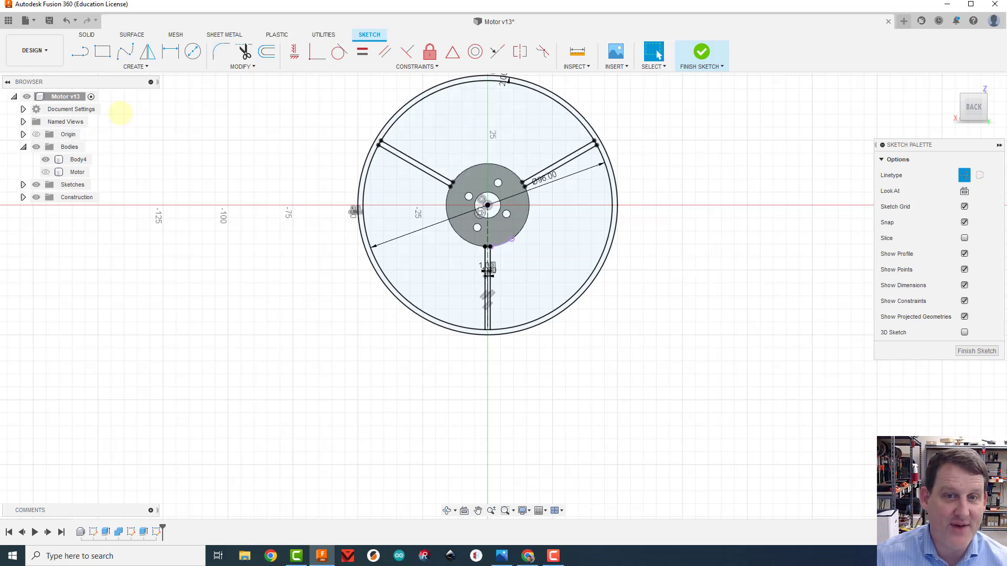
left_click(79, 50)
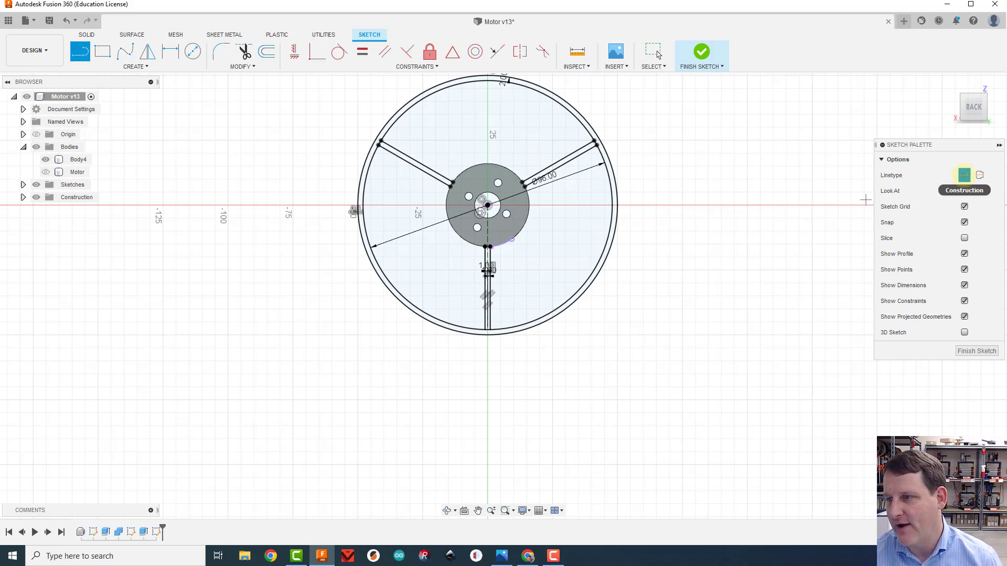
left_click(964, 175)
scroll(493, 335, "up", 5)
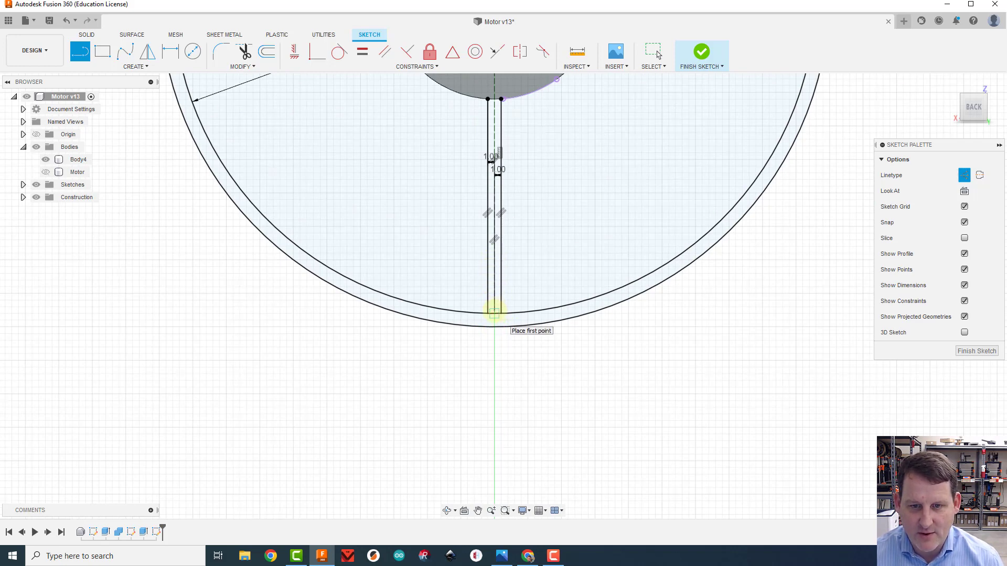
left_click(494, 313)
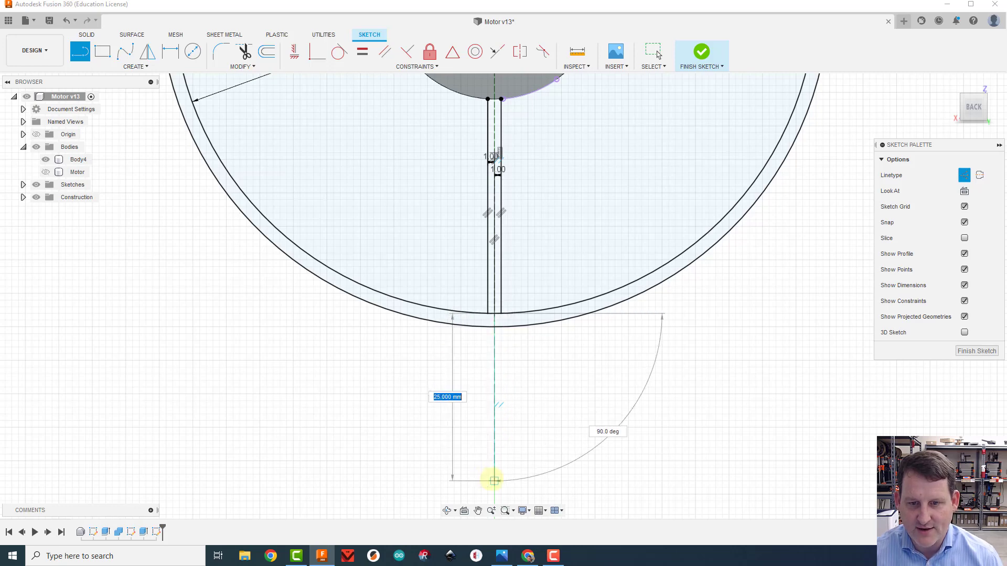
left_click(494, 480)
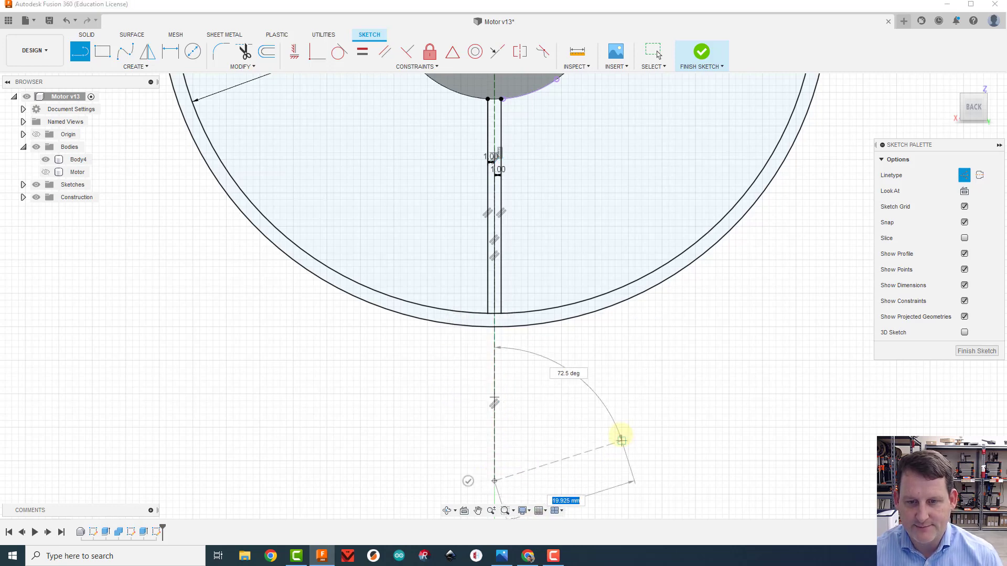
key("Escape")
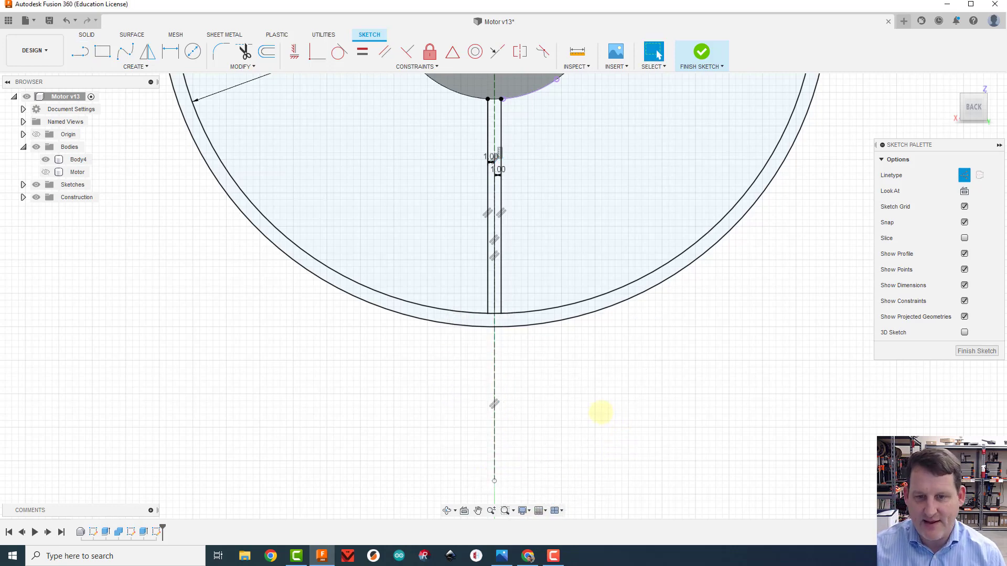
Sketch a solid half-profile from the outer ring: slanted line, 8 mm down, 26 mm outward, 8 mm down, closing at the construction line's lower end
scroll(601, 412, "down", 3)
middle_click_drag(602, 412, 606, 301)
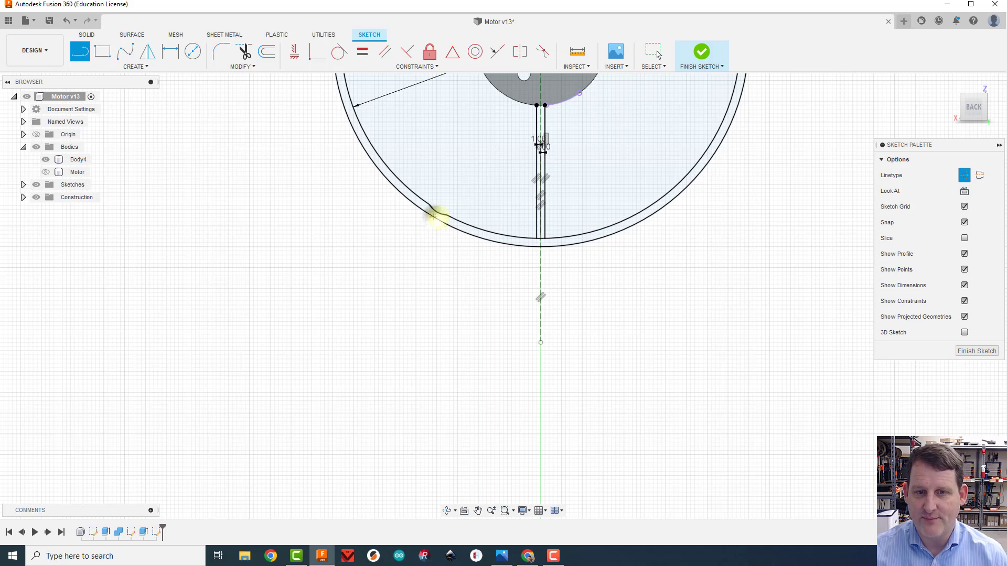
left_click(433, 217)
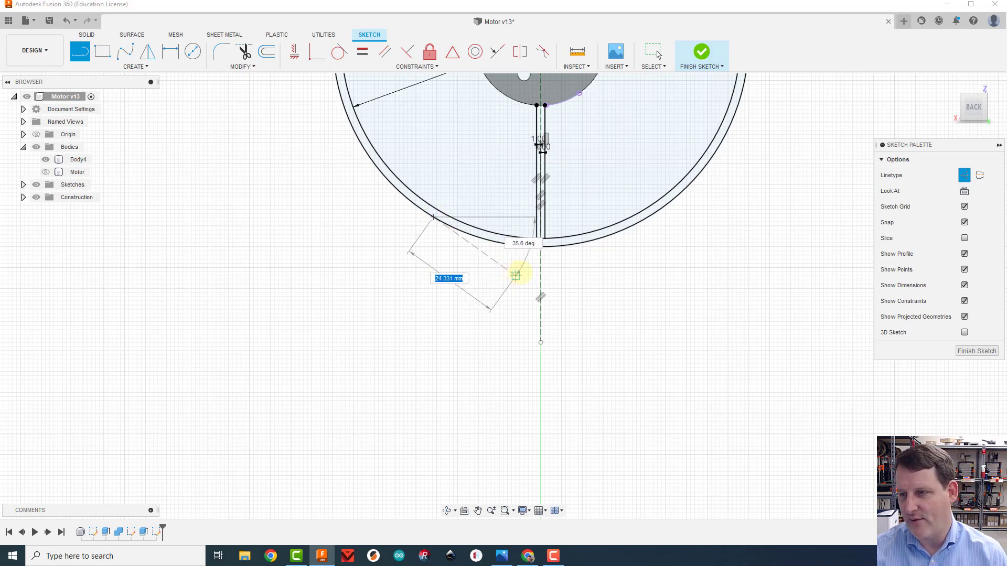
left_click(964, 175)
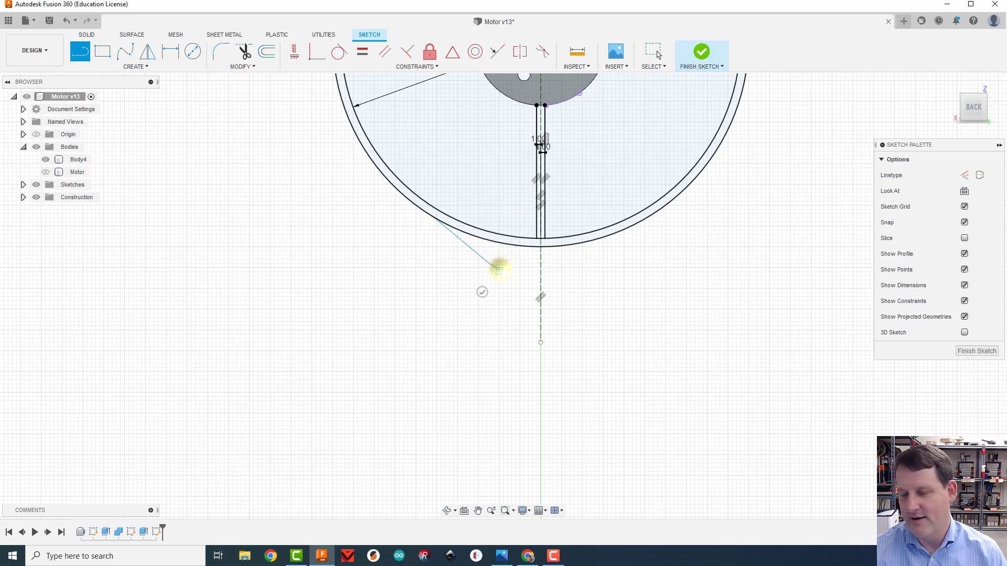
left_click(499, 271)
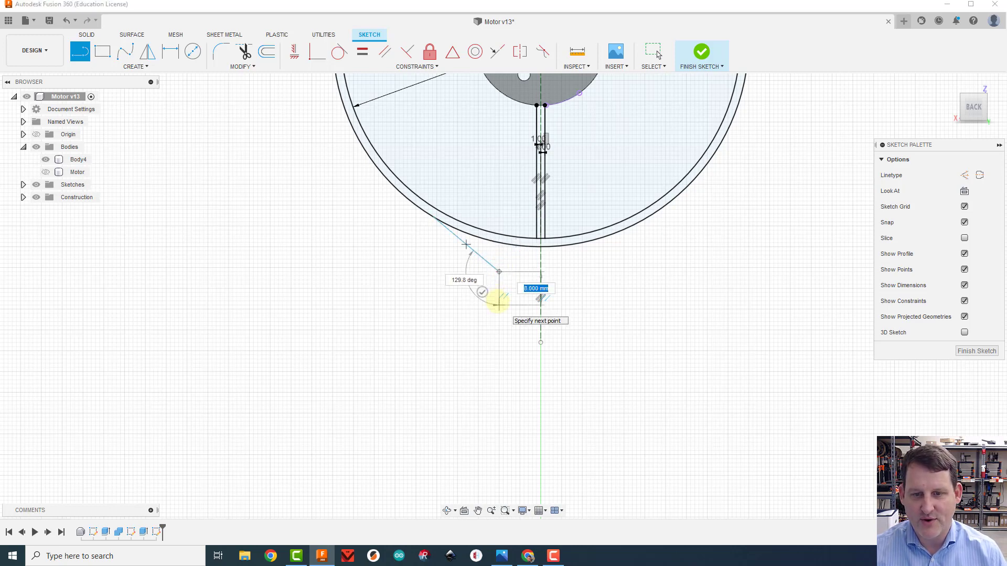
left_click(499, 305)
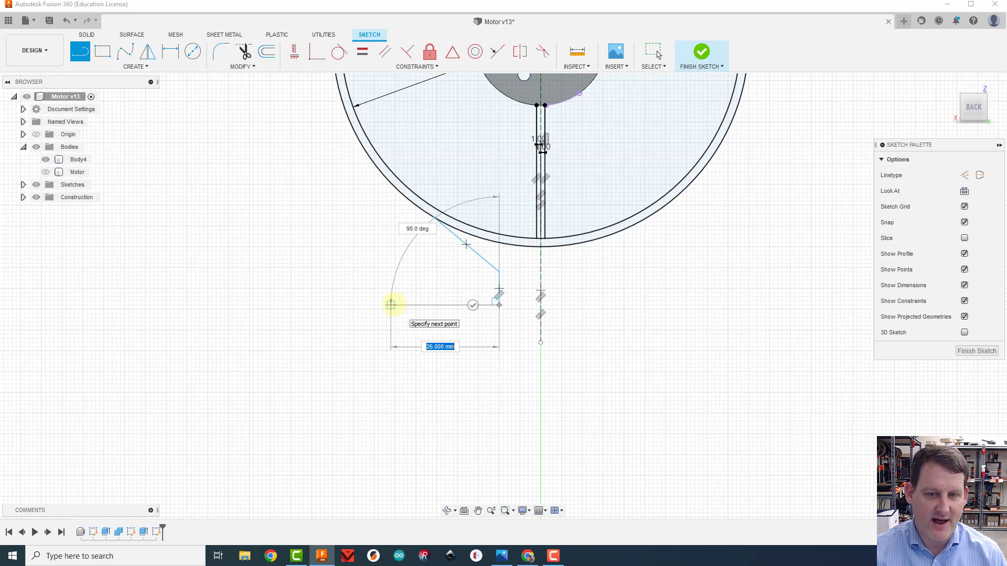
left_click(391, 305)
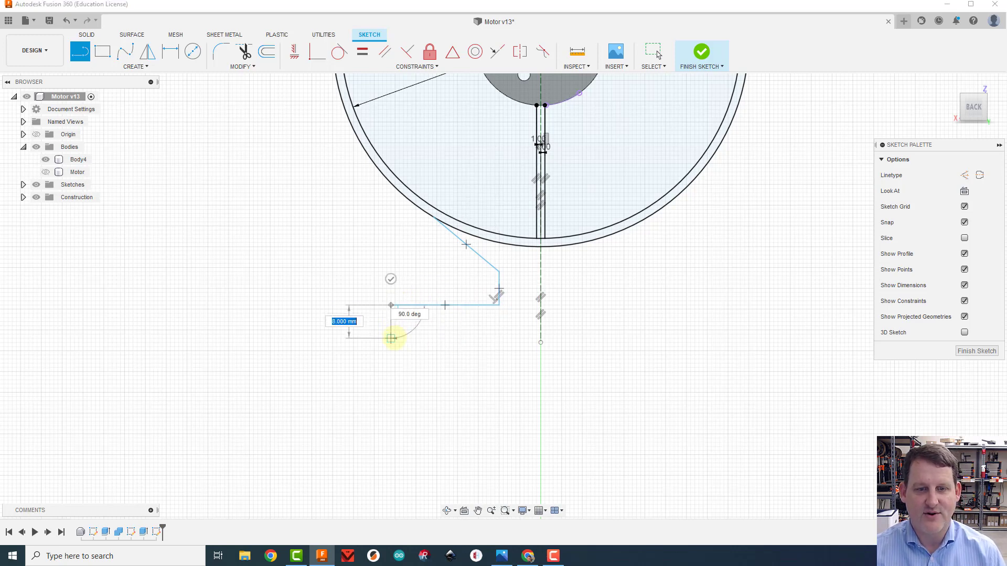
left_click(391, 338)
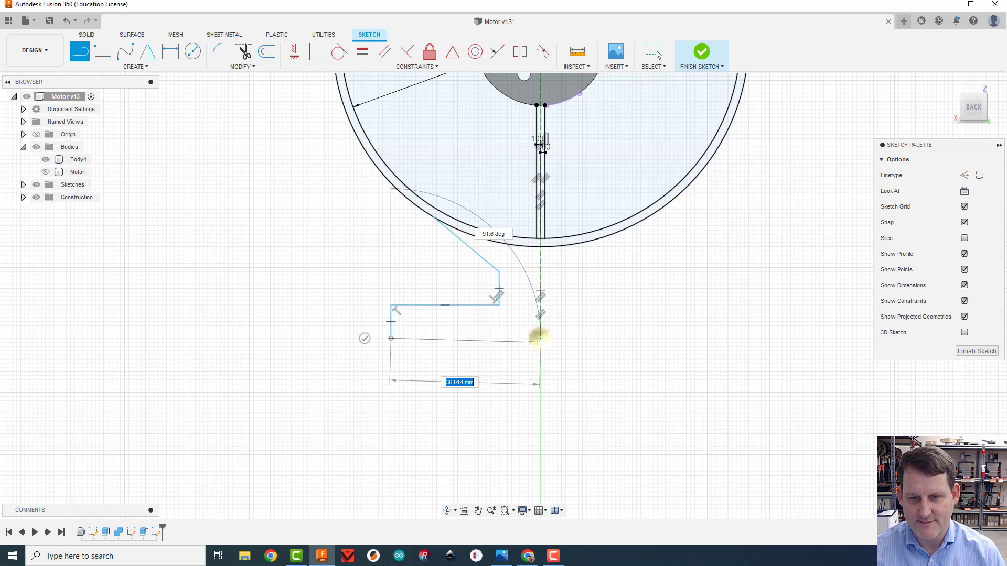
left_click(541, 339)
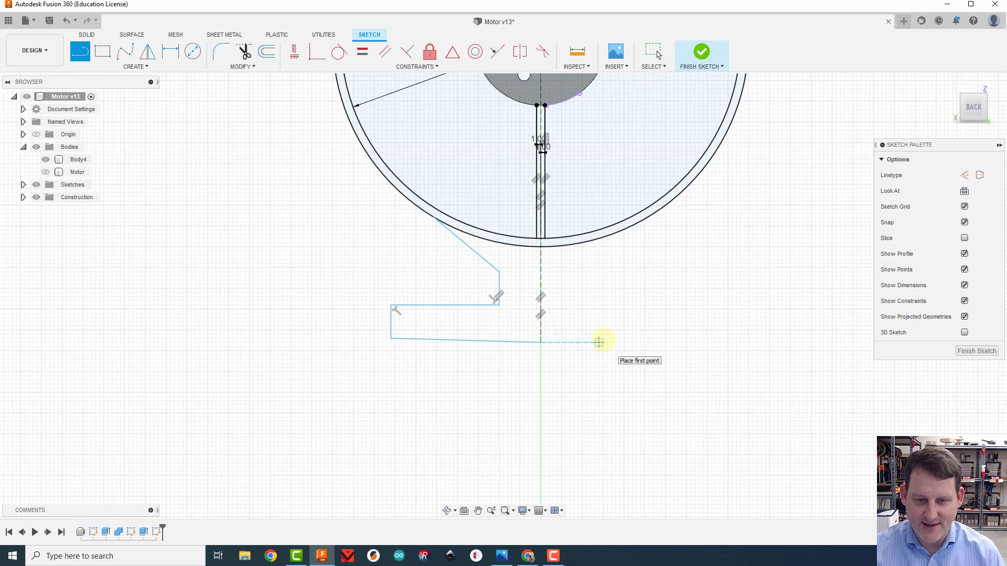
key("Escape")
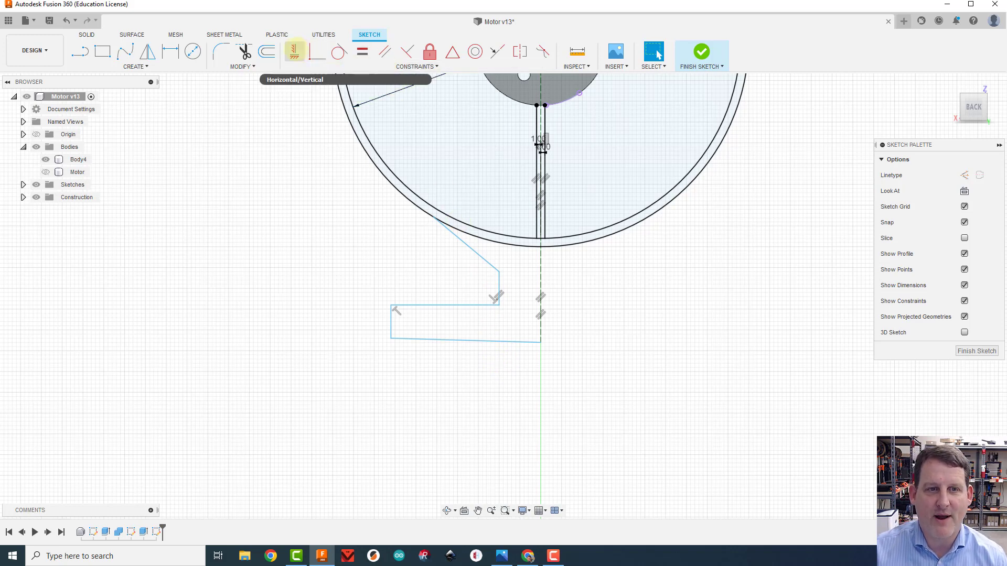
Apply a horizontal constraint to the bottom line of the half-profile
left_click(294, 52)
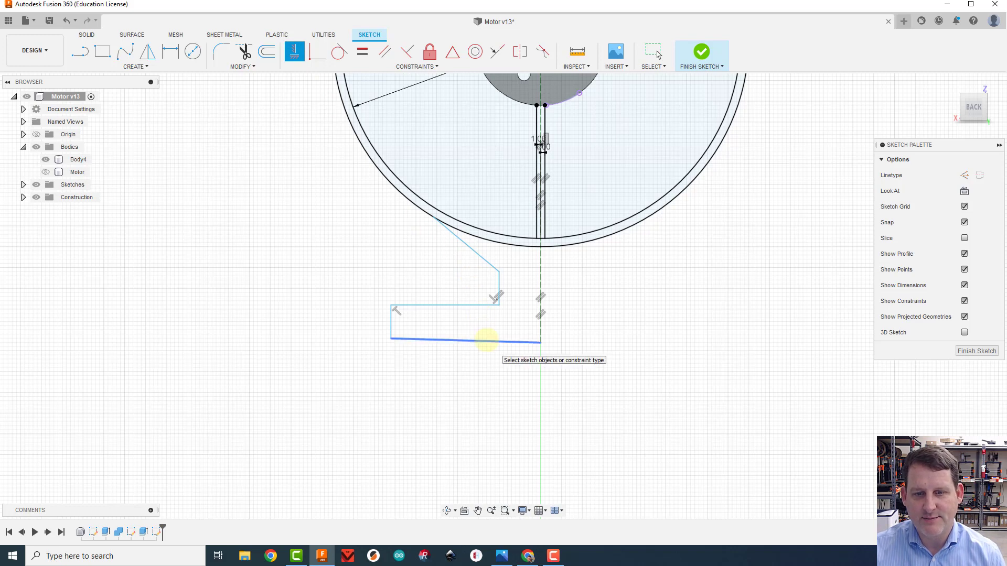
left_click(483, 340)
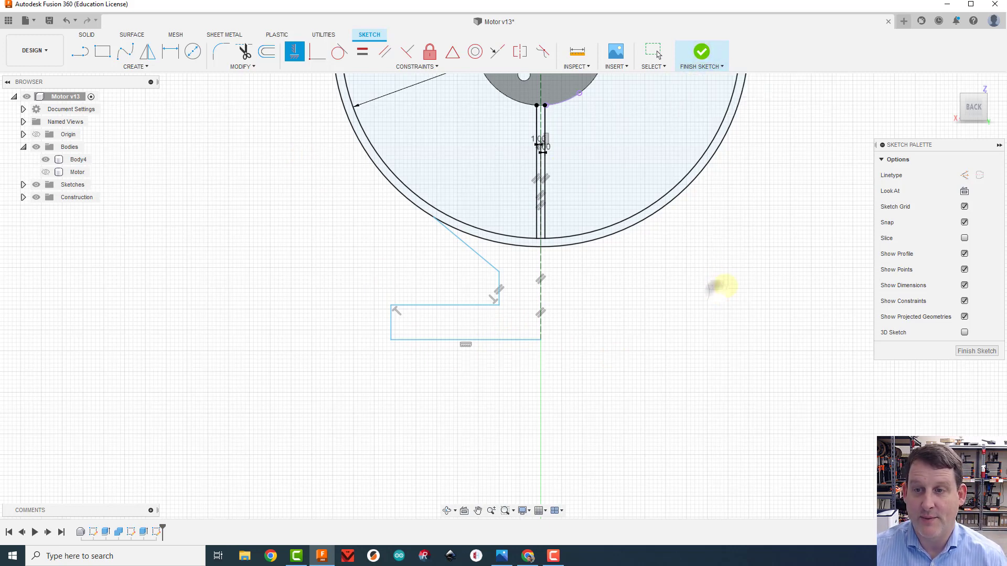
key("Escape")
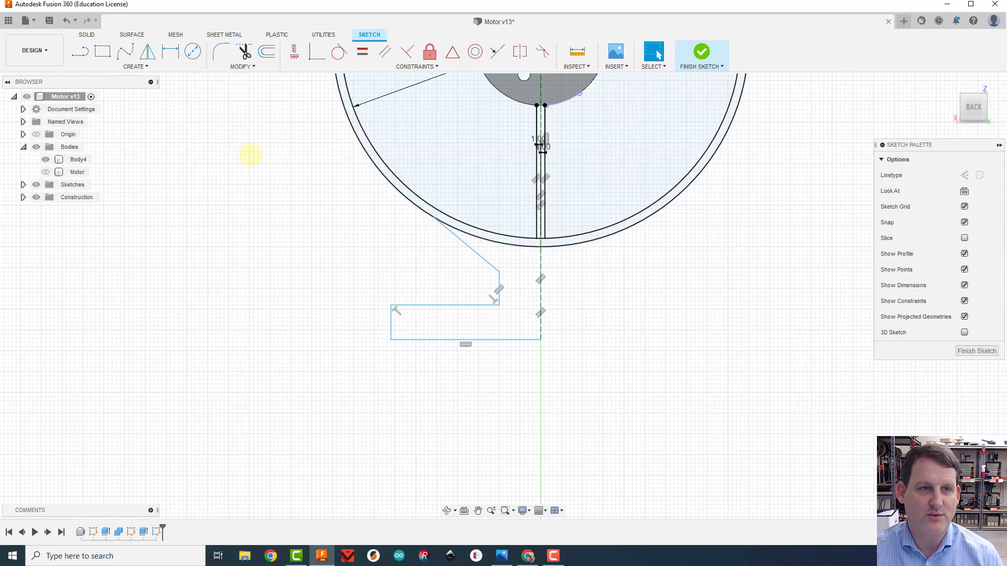
Dimension the slanted line at the ring to 12 mm and the short vertical line below it to 5 mm
key("d")
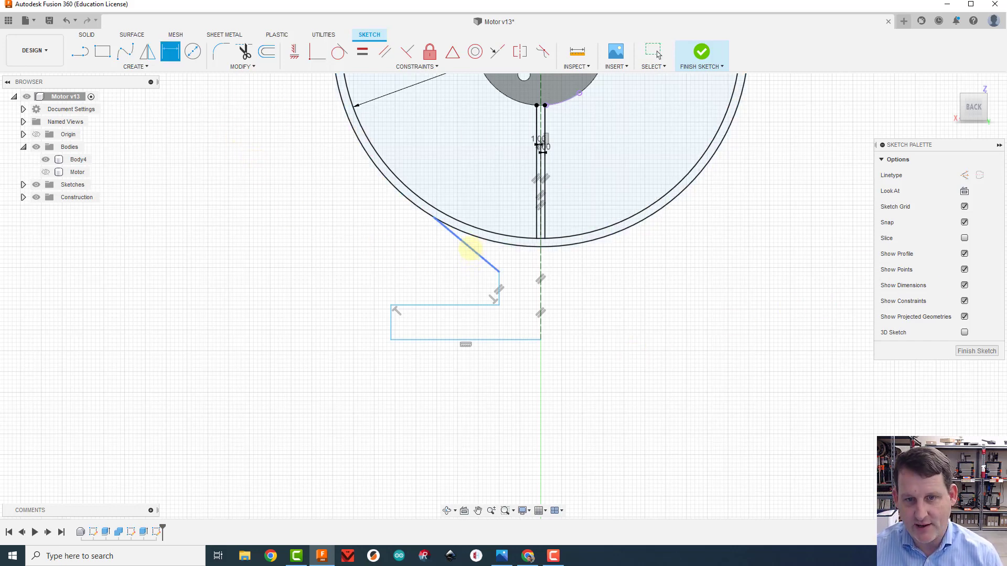
left_click(466, 244)
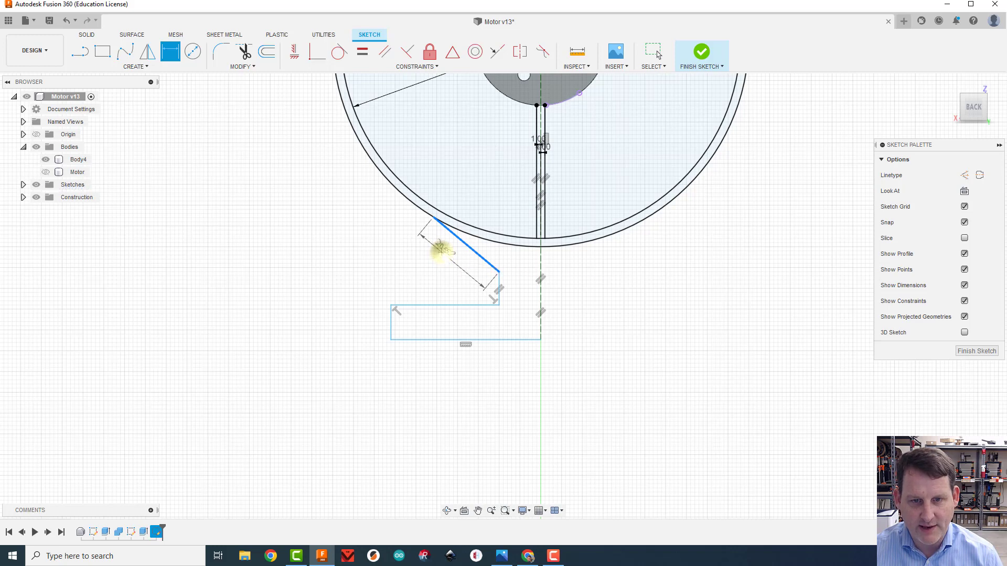
left_click(440, 253)
type("12")
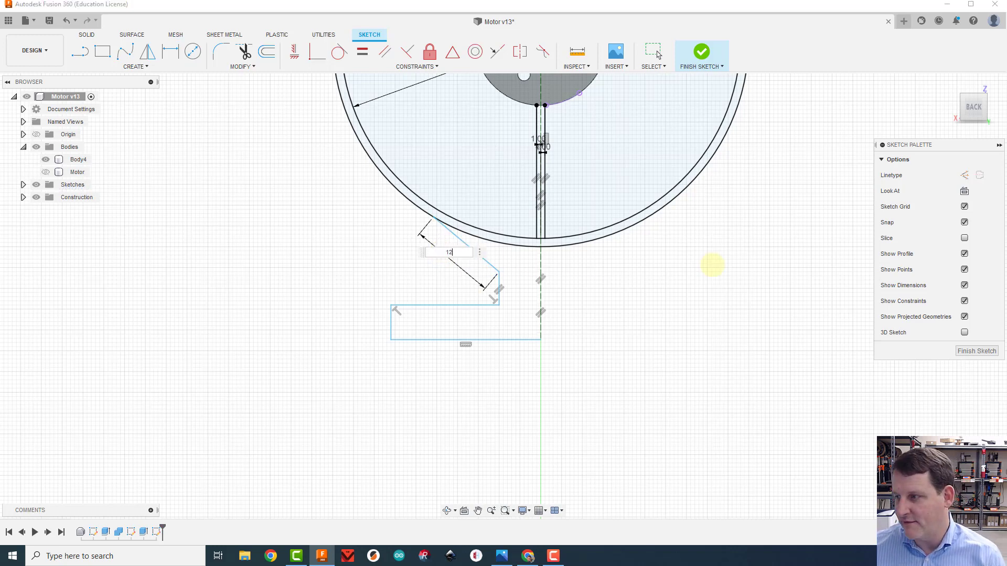
key("Return")
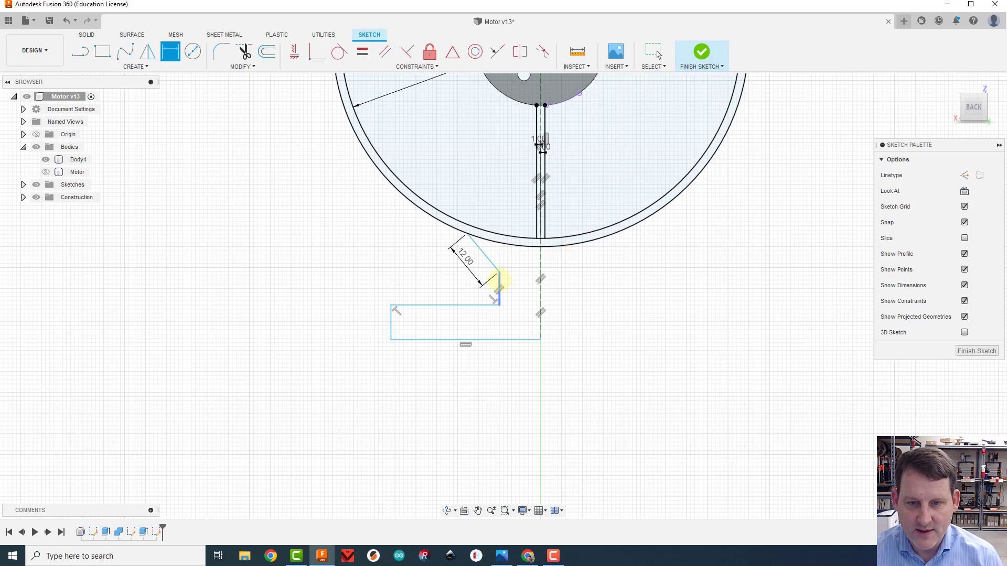
left_click(500, 288)
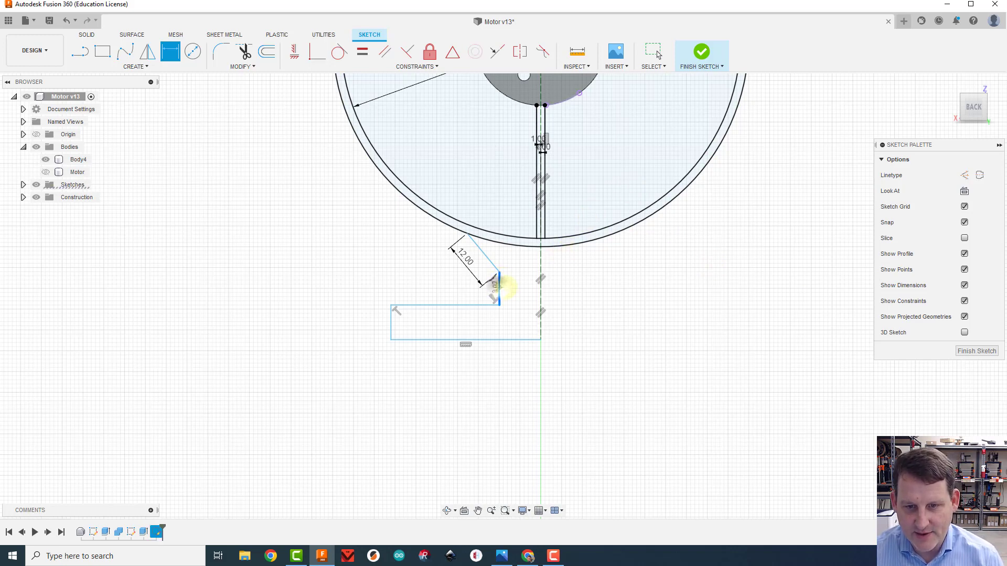
left_click(513, 287)
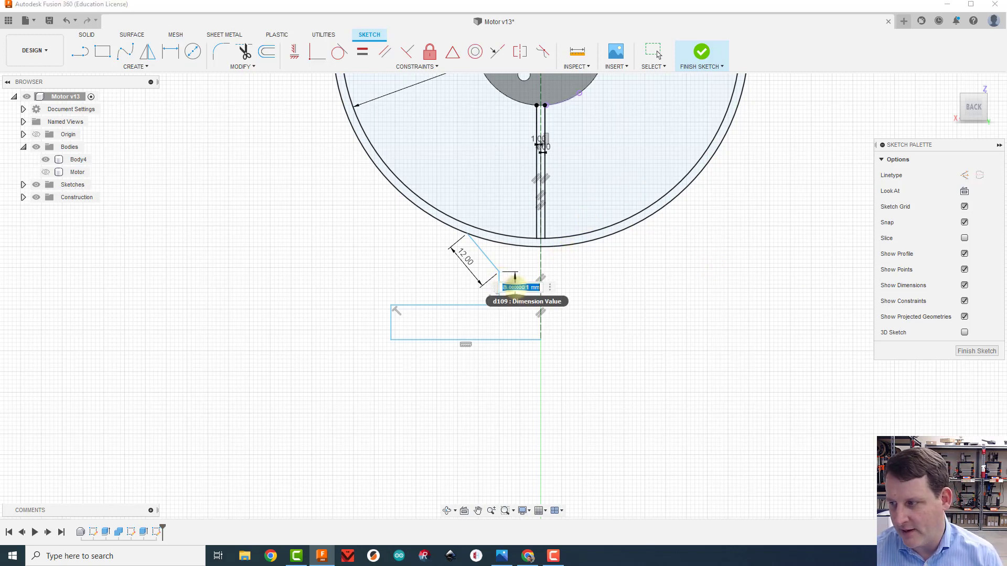
type("5")
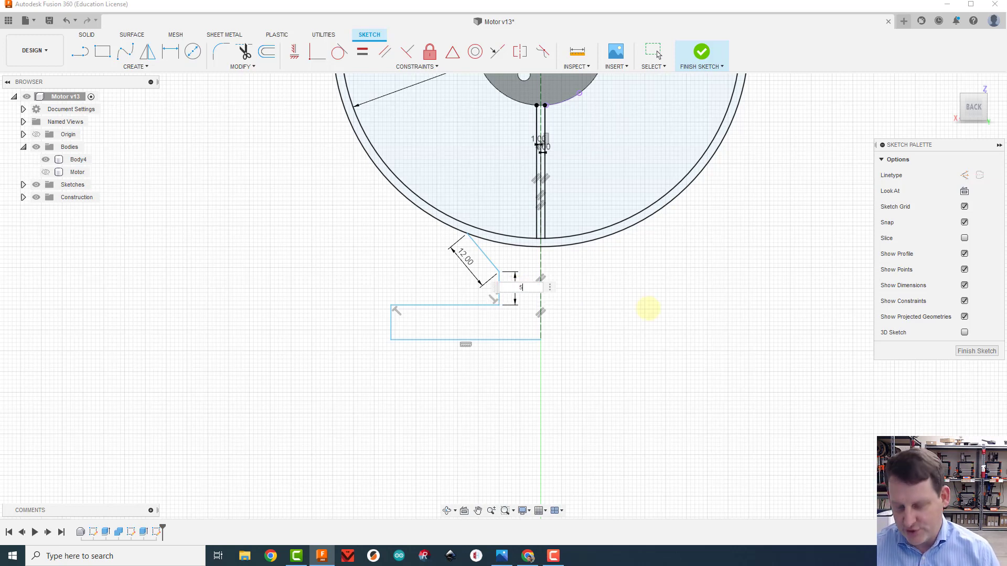
key("Return")
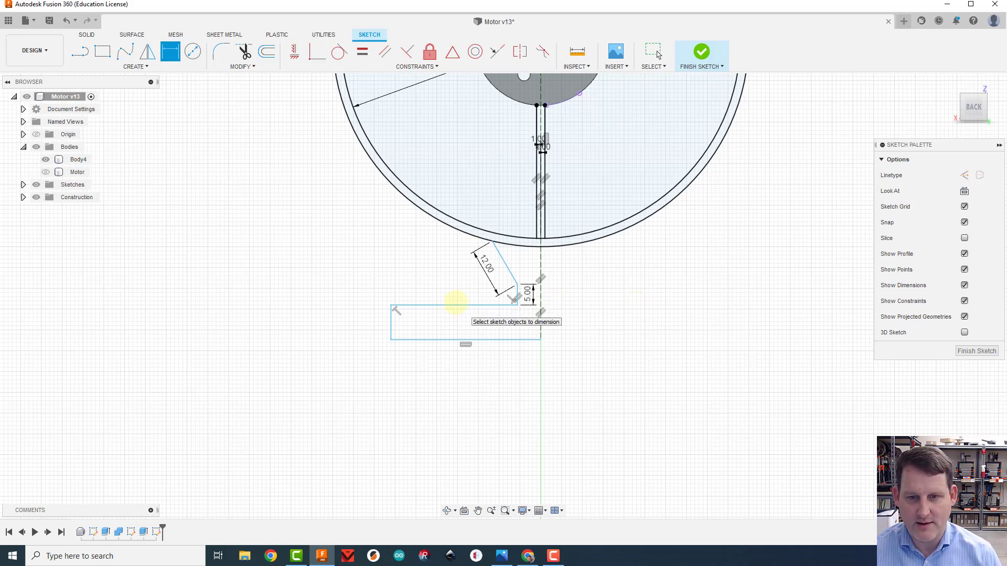
Dimension the base block's outer vertical edge to 10 mm and its bottom line to 20 mm
left_click(390, 321)
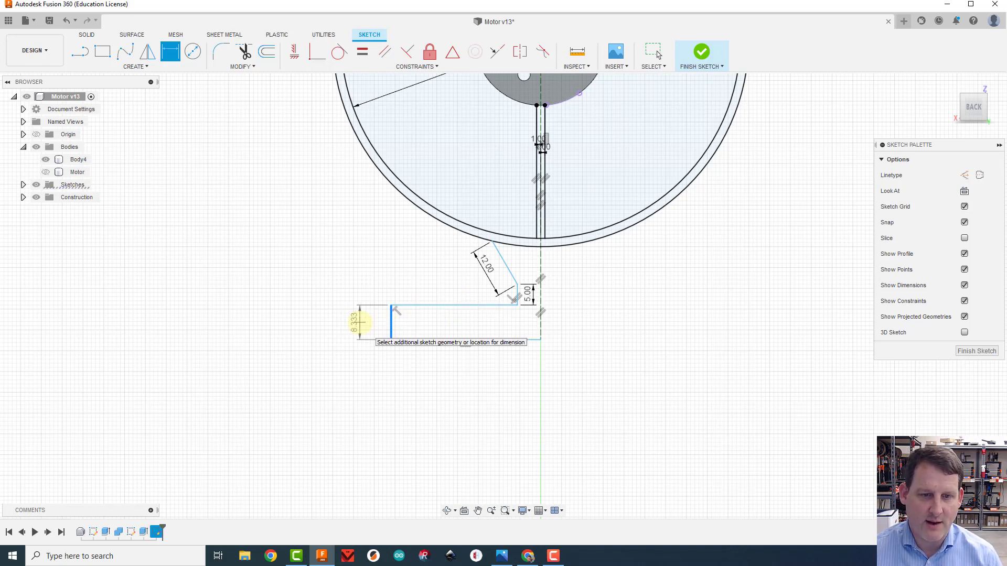
left_click(358, 320)
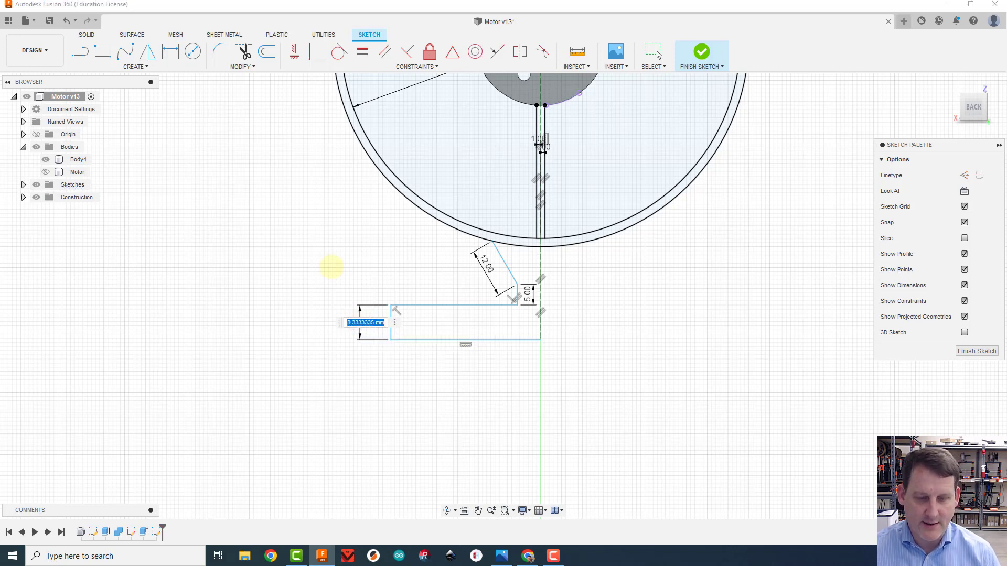
type("10")
key("Return")
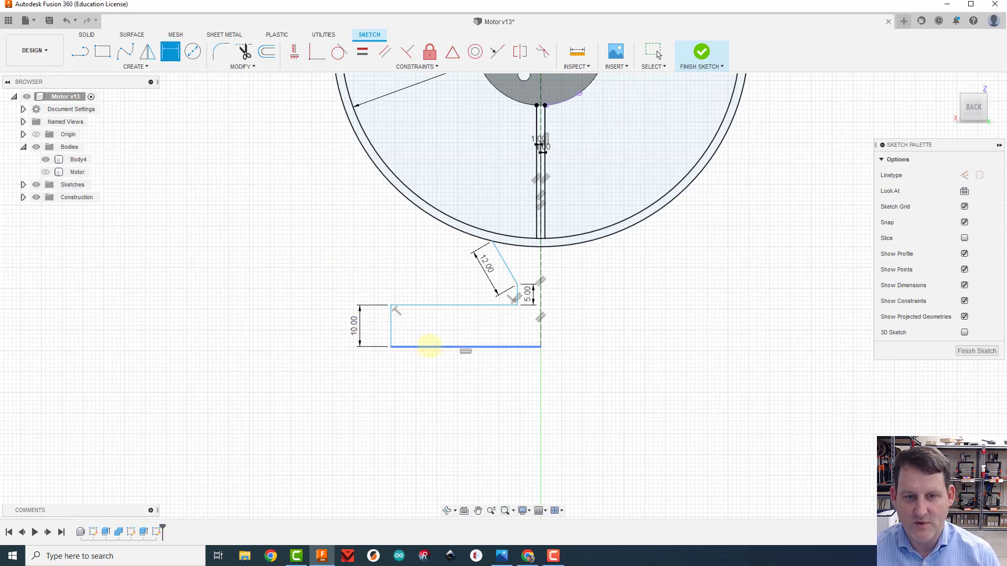
left_click(459, 347)
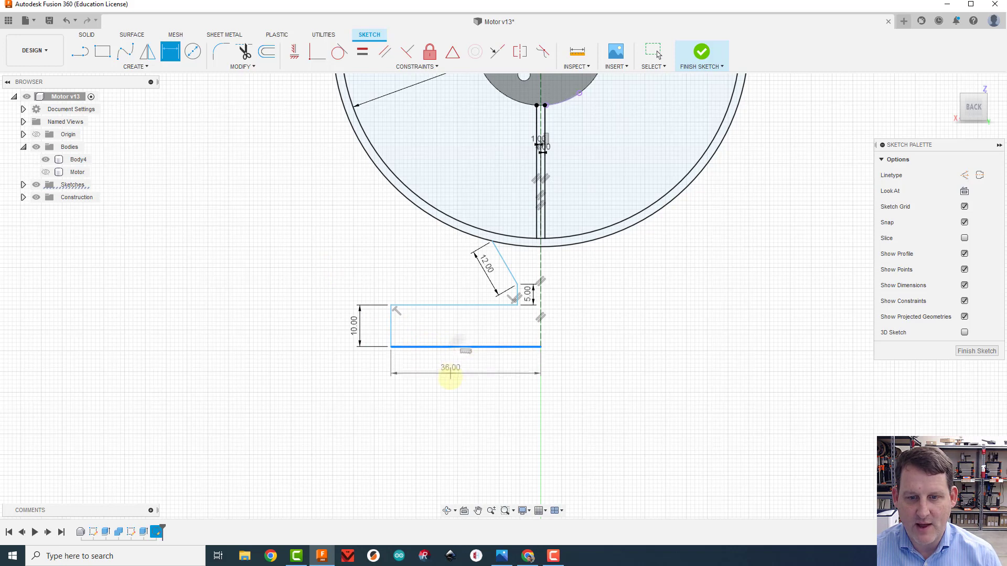
left_click(449, 375)
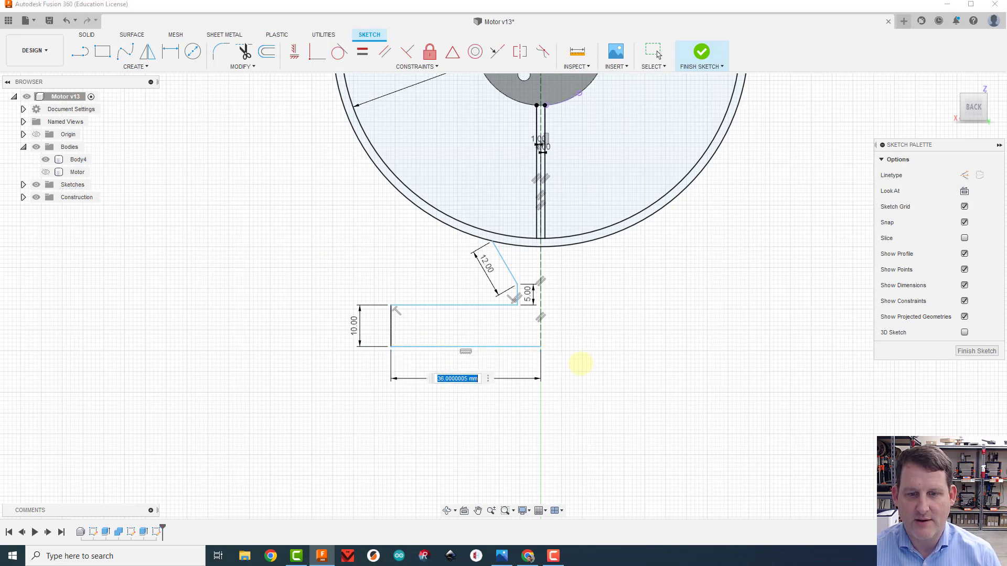
type("20")
key("Return")
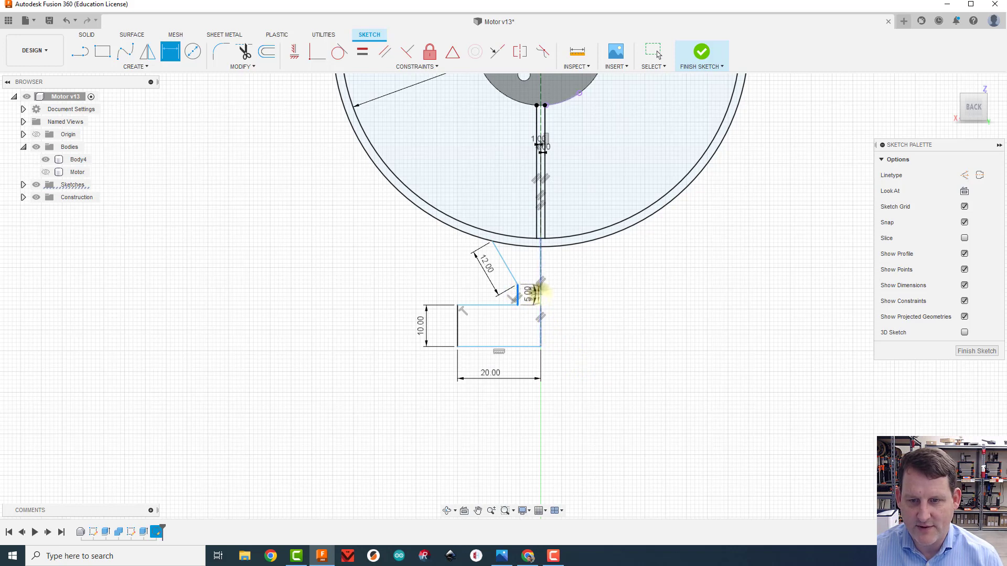
Dimension the distance from the neck's short vertical line to the construction line, try 4 mm, and undo that value
left_click(541, 295)
left_click(525, 415)
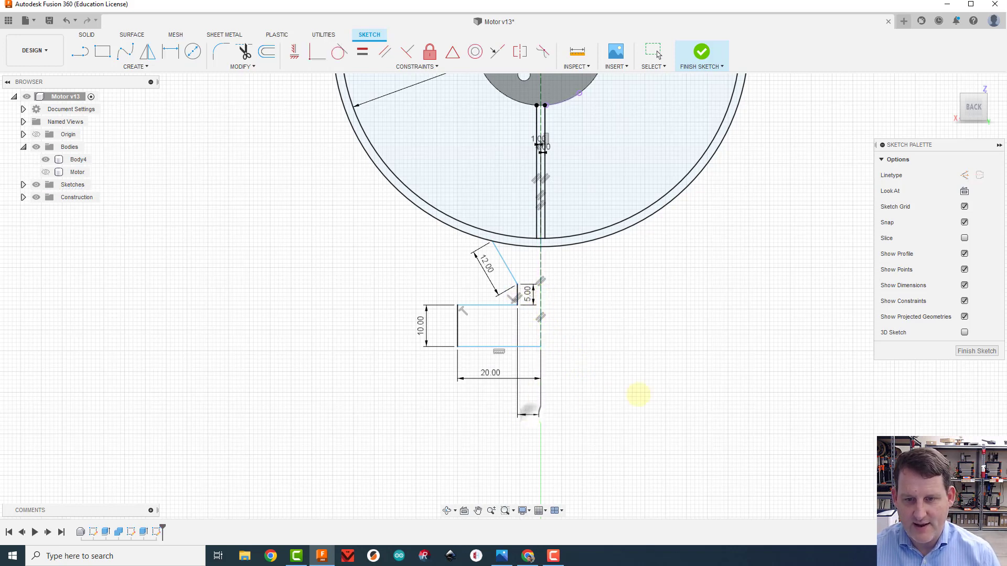
type("4")
key("Return")
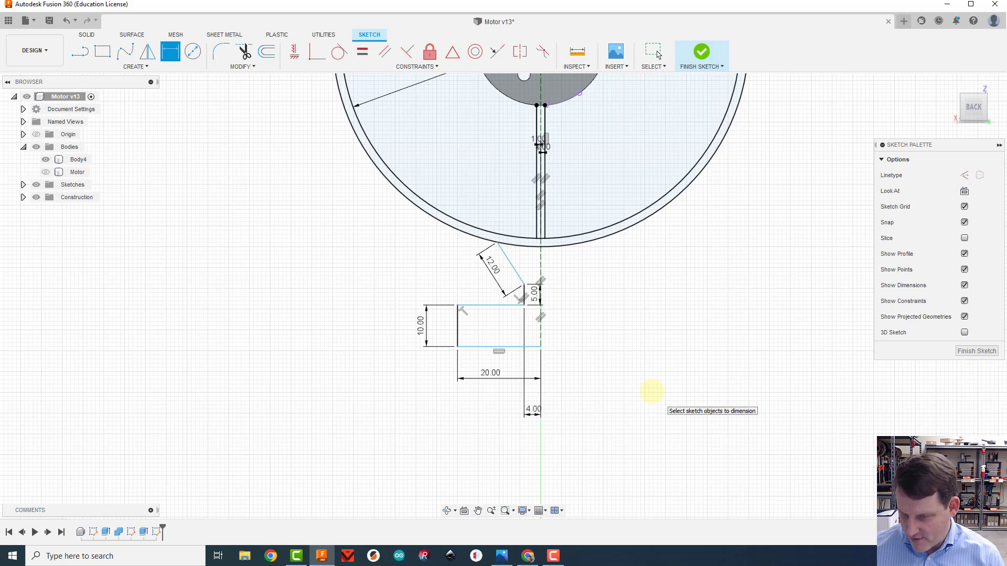
key("ctrl+z")
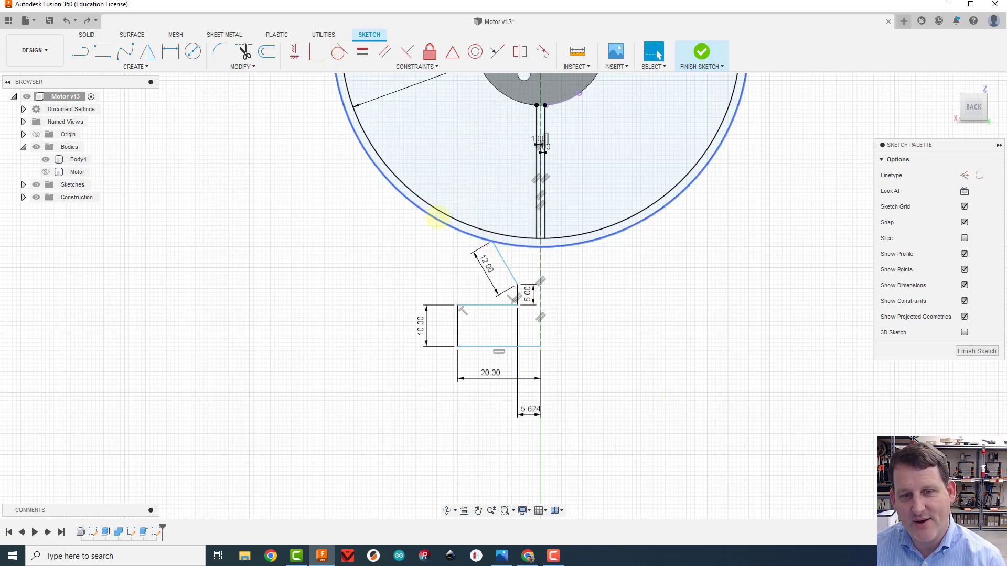
Make the slanted line of the half-profile tangent to the outer ring circle
left_click(481, 235)
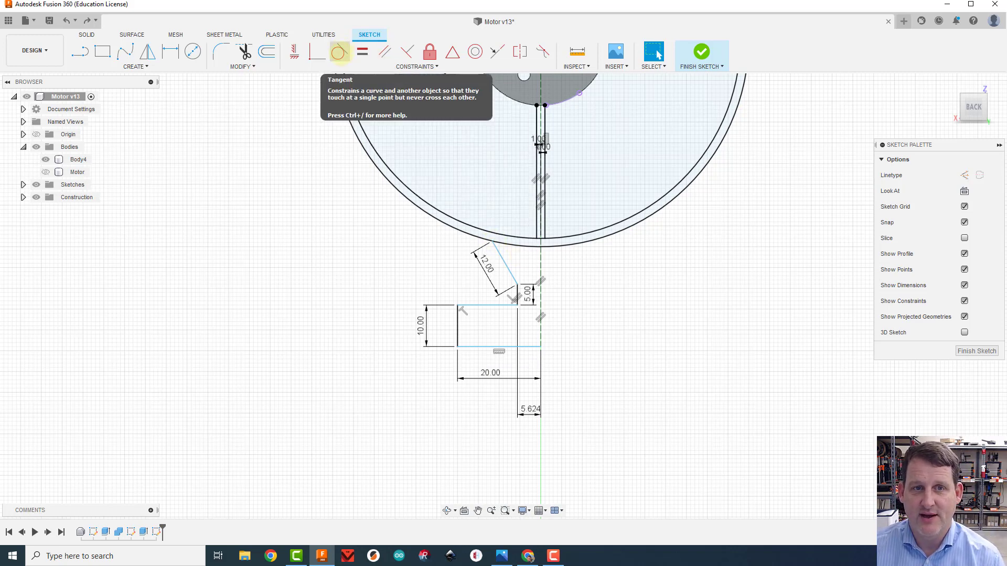
left_click(340, 52)
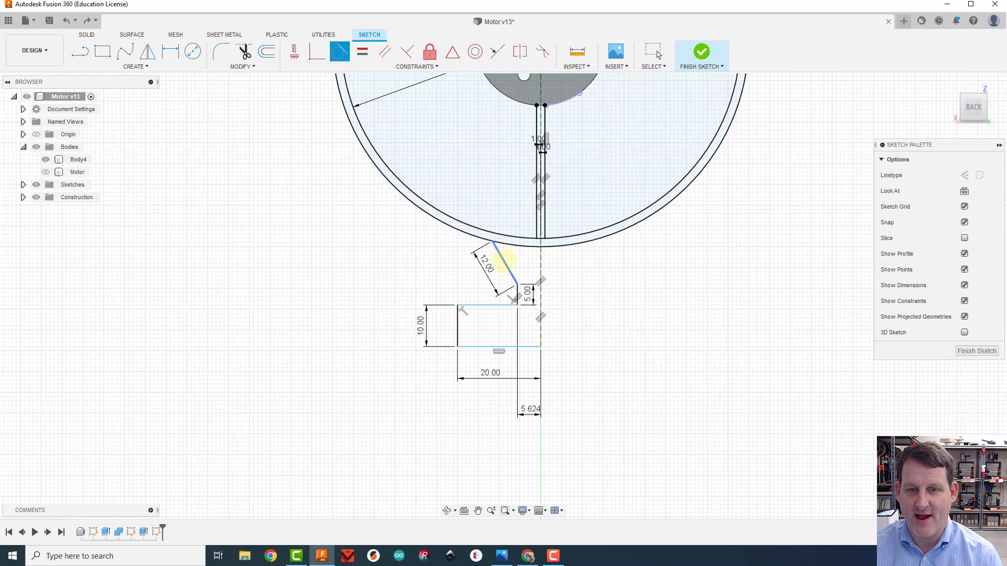
left_click(493, 241)
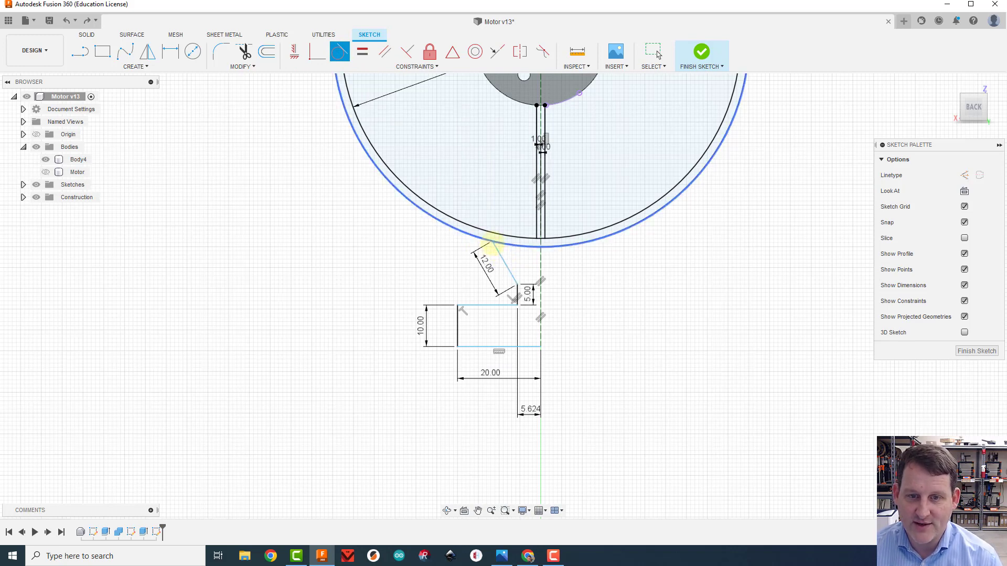
left_click(498, 244)
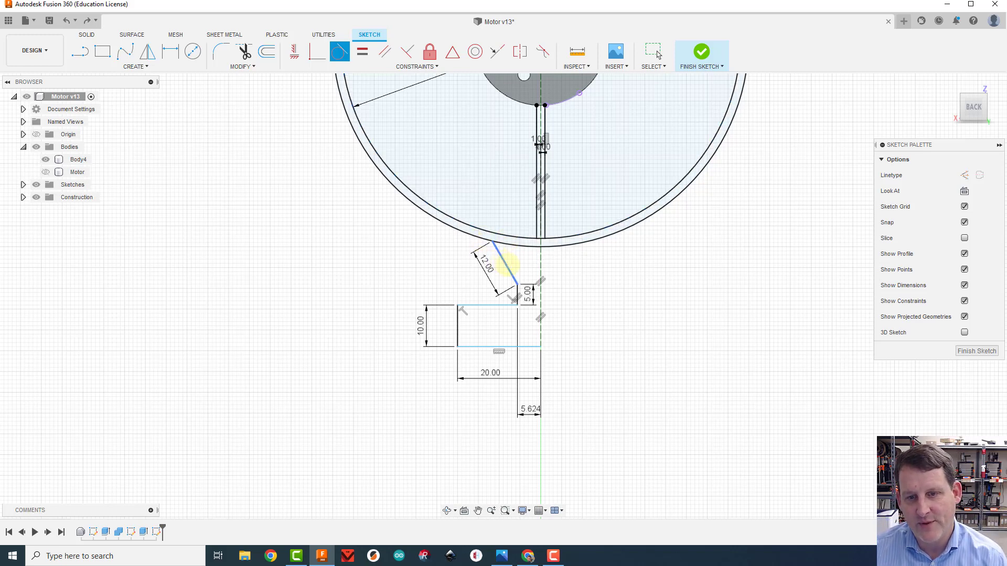
left_click(505, 261)
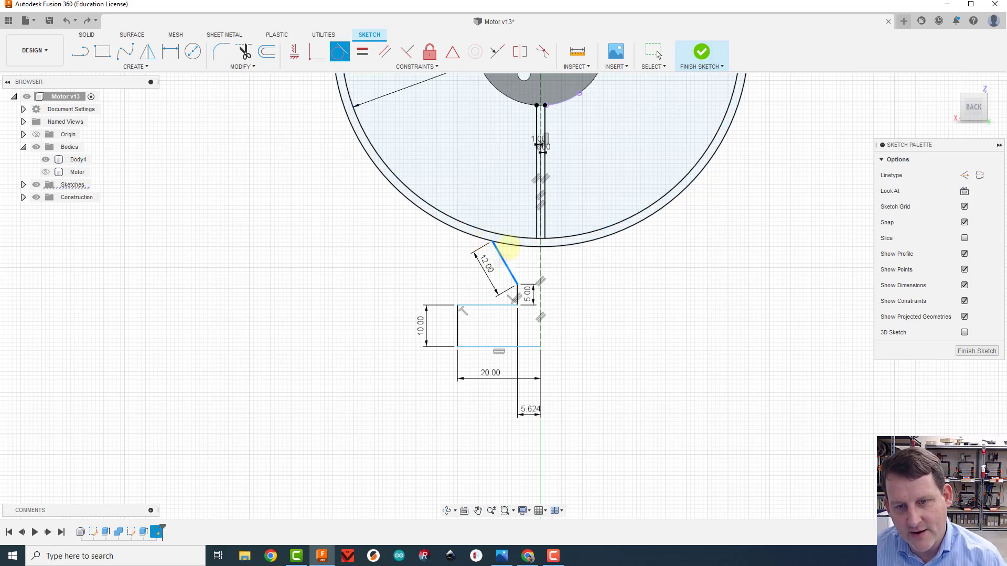
left_click(508, 243)
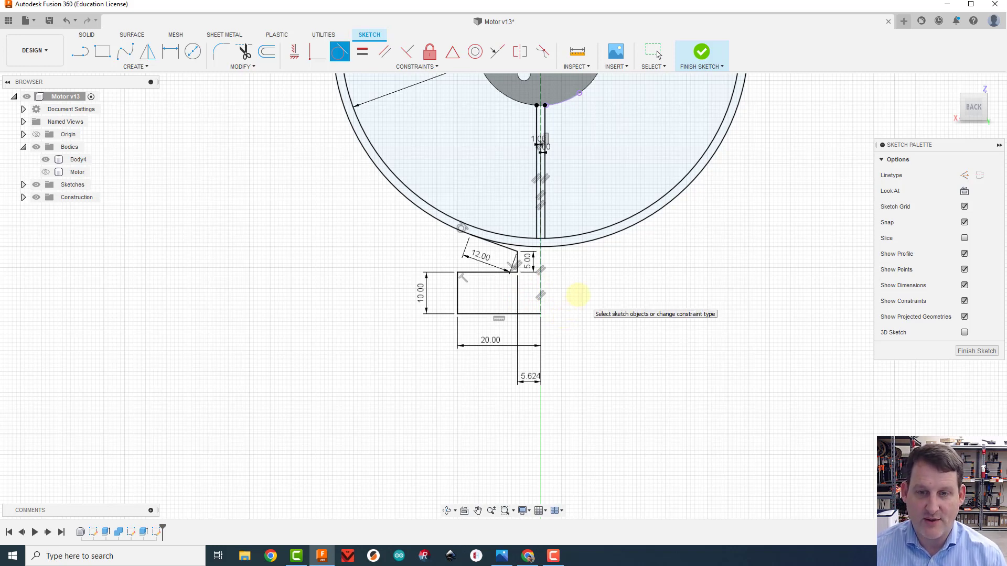
key("Escape")
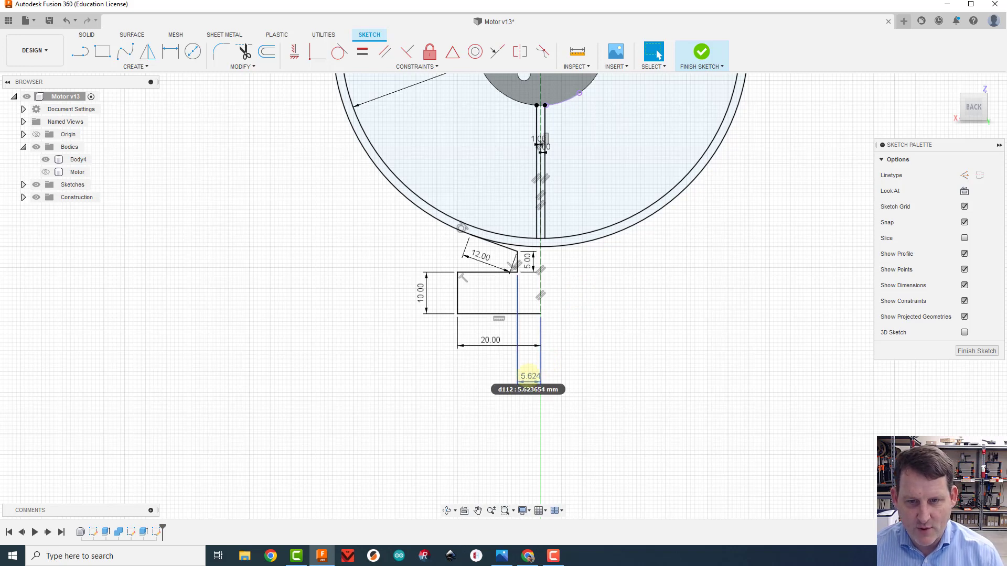
Set the dimension between the neck's vertical line and the construction line to 4 mm
double_click(528, 375)
type("4")
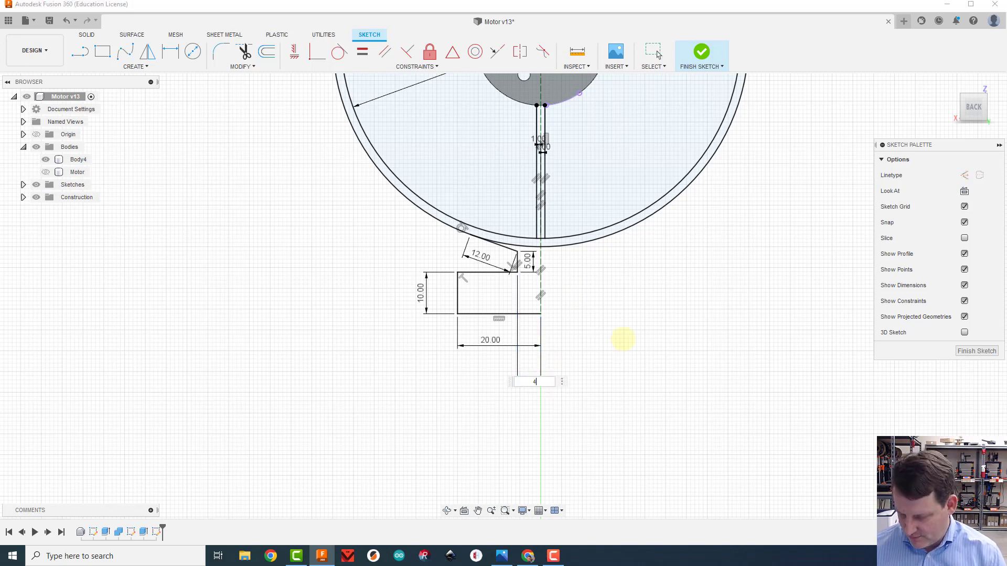
key("Return")
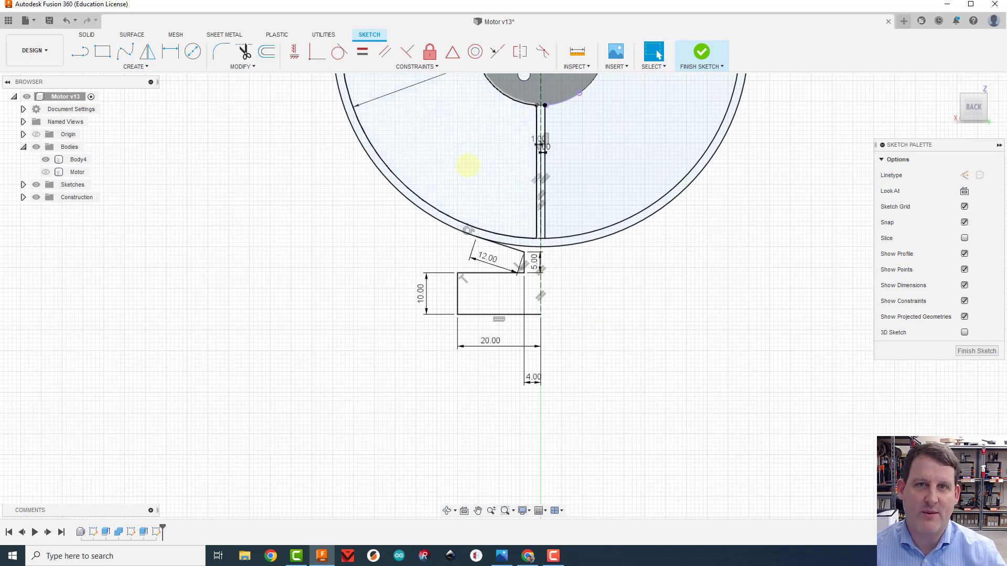
Mirror the five lines of the foot's half-profile about the vertical construction line
left_click(131, 67)
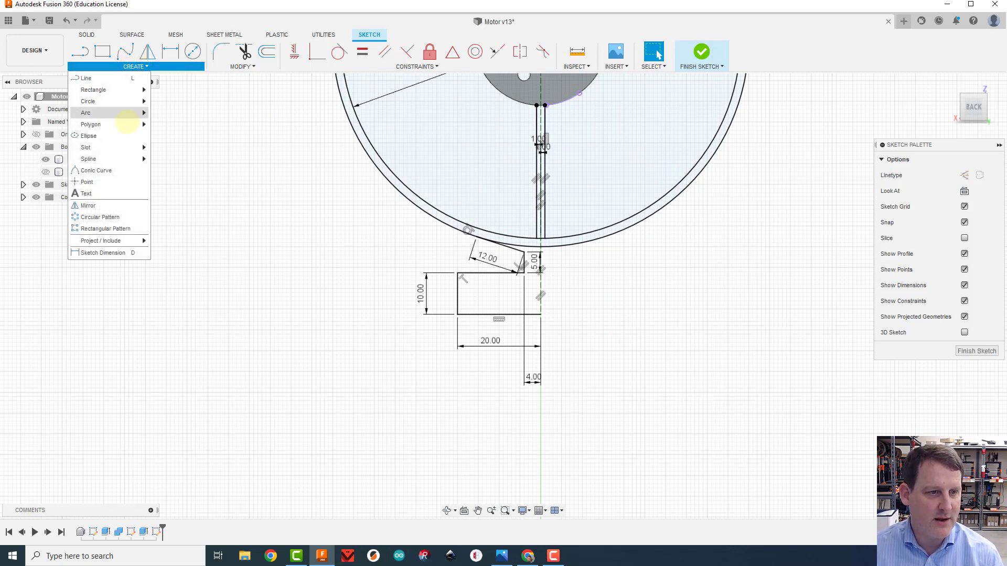
left_click(110, 206)
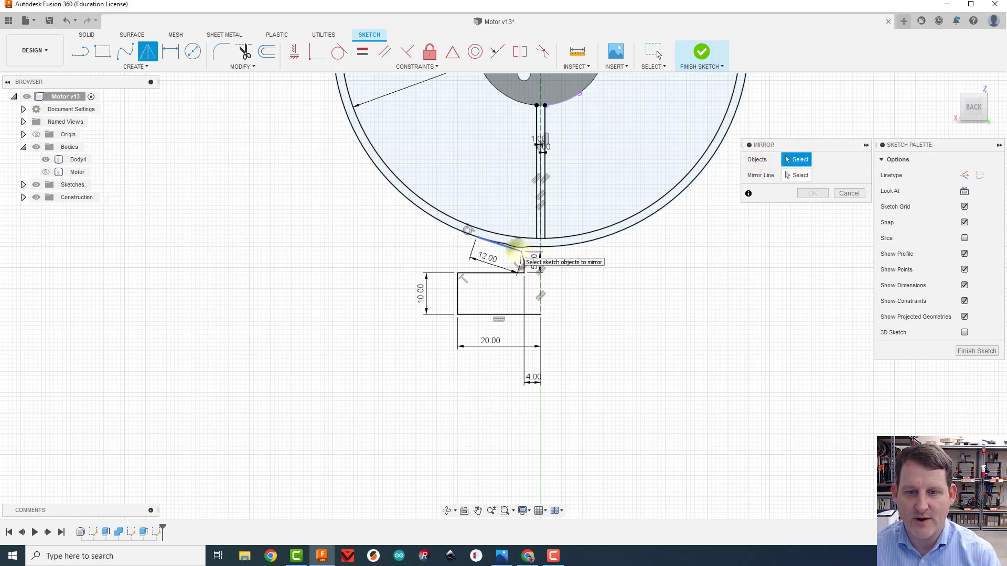
left_click(516, 250)
left_click(524, 263)
left_click(488, 272)
left_click(458, 288)
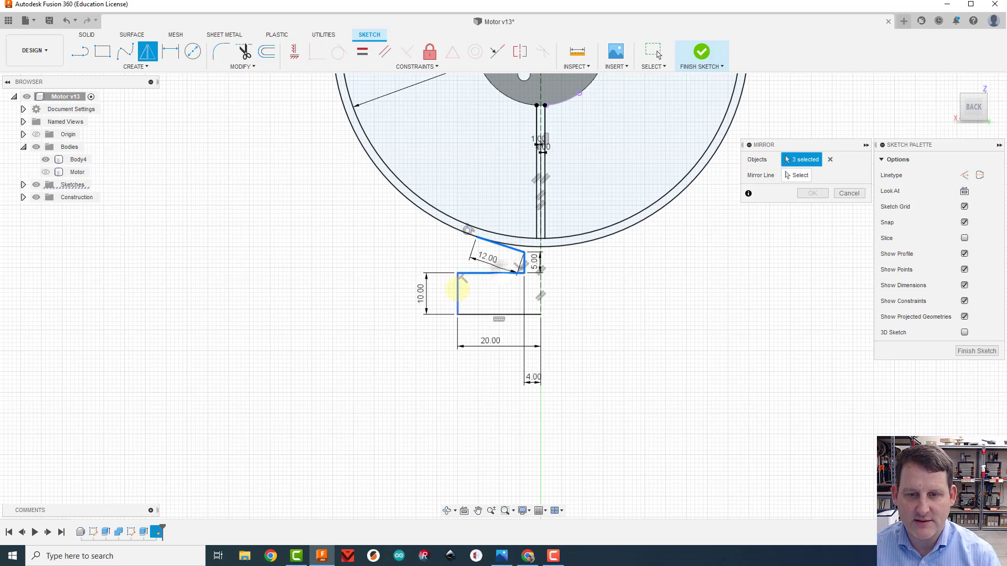
left_click(520, 315)
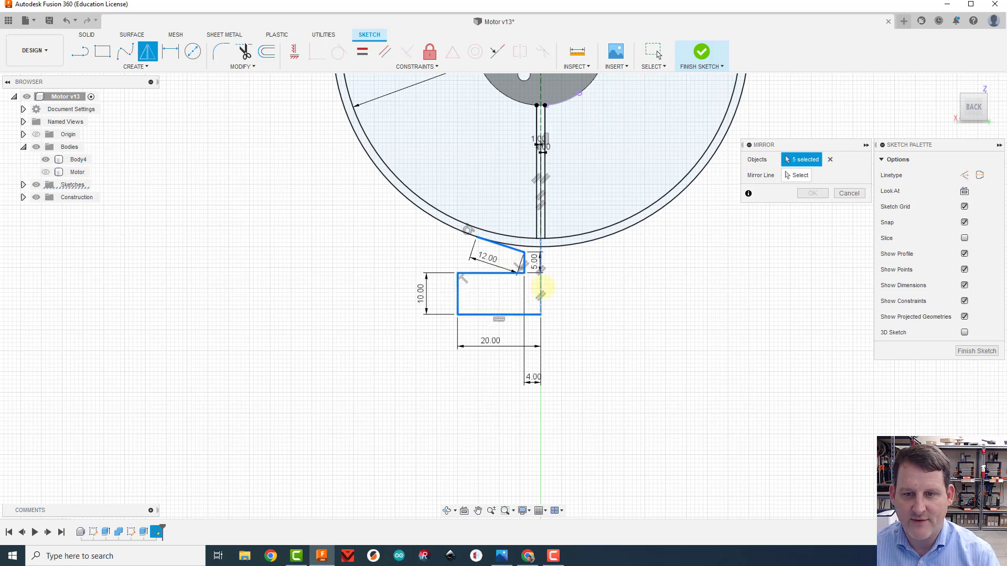
left_click(796, 175)
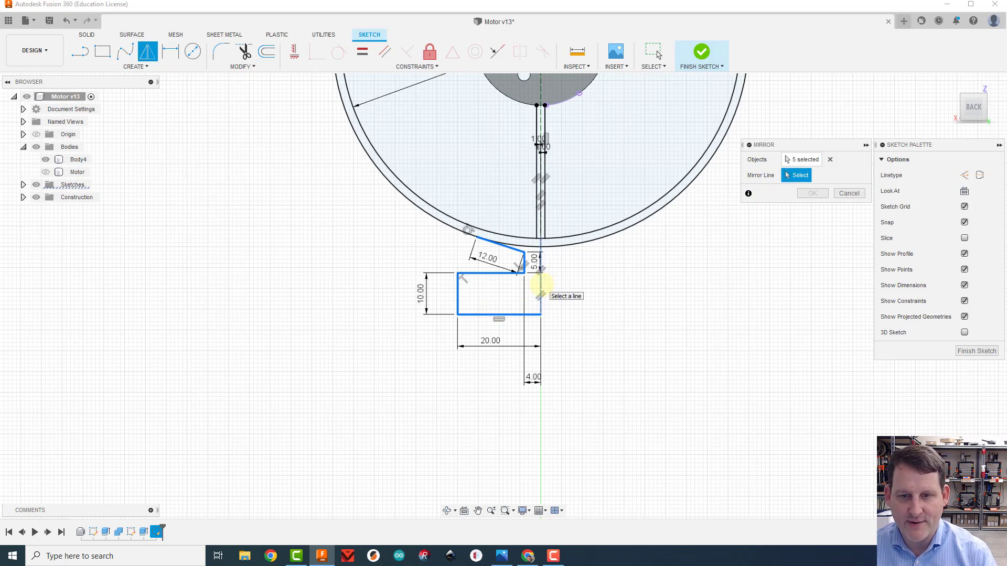
left_click(540, 285)
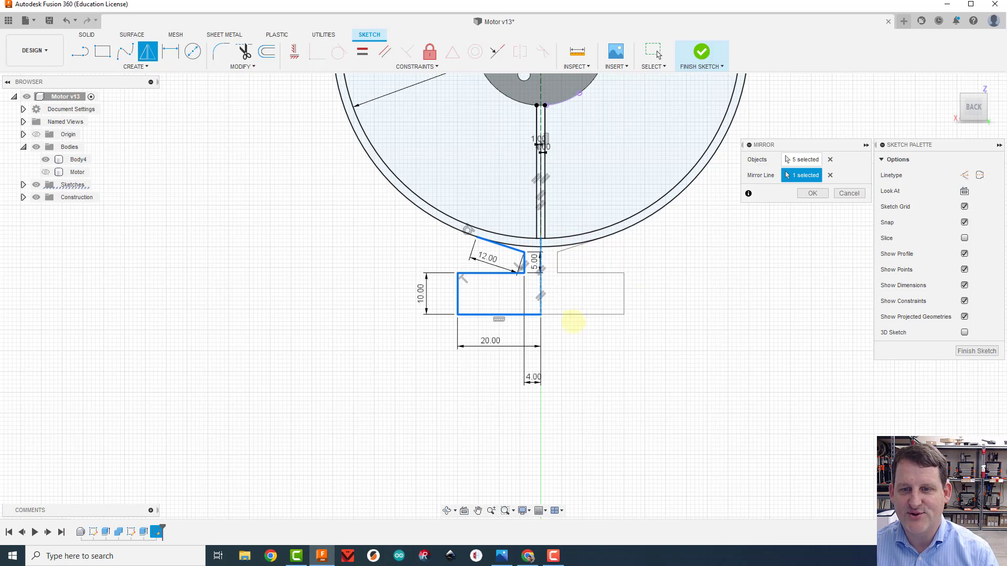
left_click(812, 193)
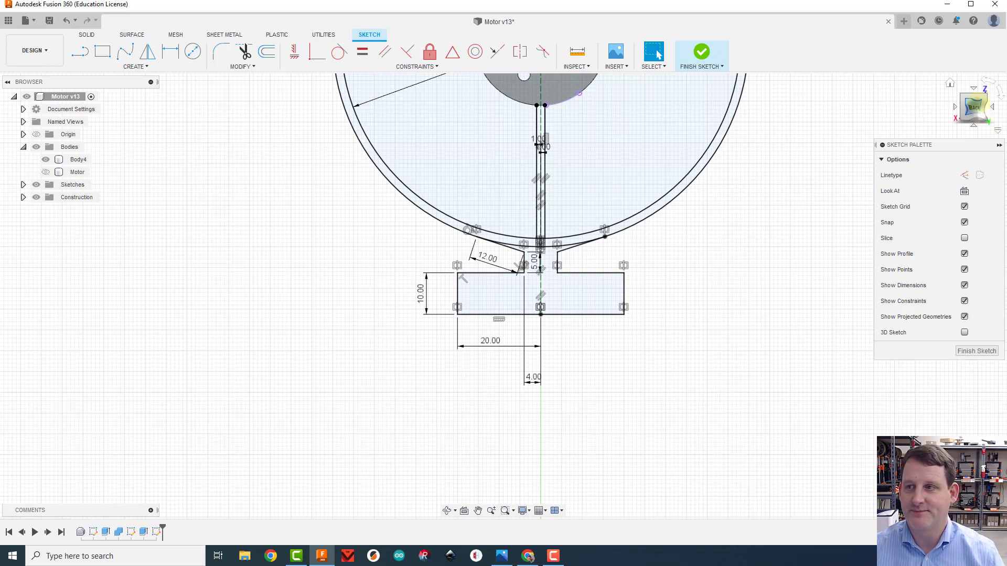
Start an extrusion with the foot, the outer ring band and all three spokes as profiles
mouse_move(977, 108)
left_mouse_down()
mouse_move(1001, 92)
mouse_move(7, 82)
mouse_move(979, 86)
mouse_move(901, 99)
mouse_move(976, 103)
mouse_move(71, 86)
mouse_move(112, 83)
mouse_move(79, 97)
mouse_move(959, 104)
mouse_move(929, 122)
mouse_move(804, 144)
mouse_move(823, 135)
left_mouse_up()
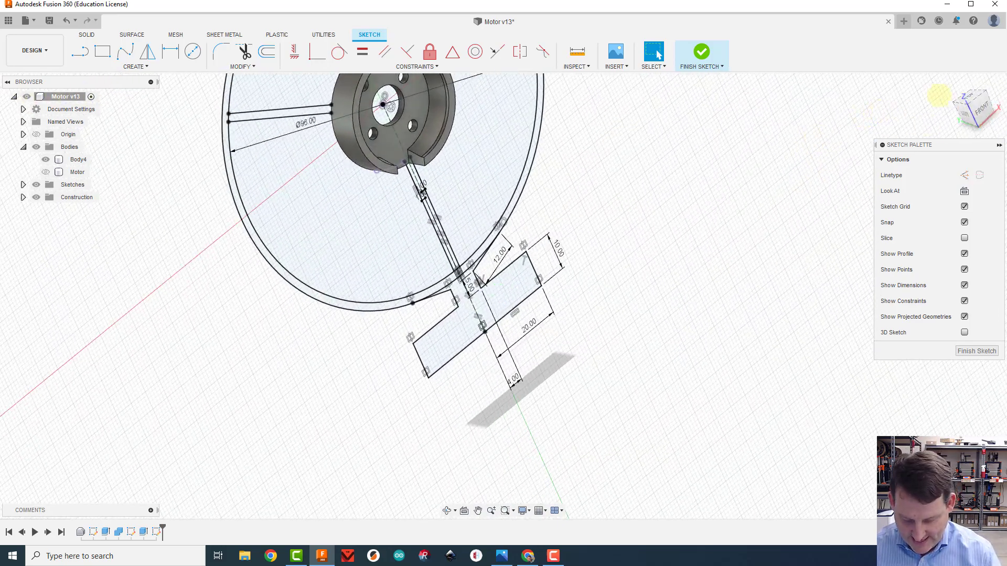
mouse_move(972, 105)
left_mouse_down()
mouse_move(991, 104)
mouse_move(950, 98)
mouse_move(999, 87)
left_mouse_up()
left_click(950, 83)
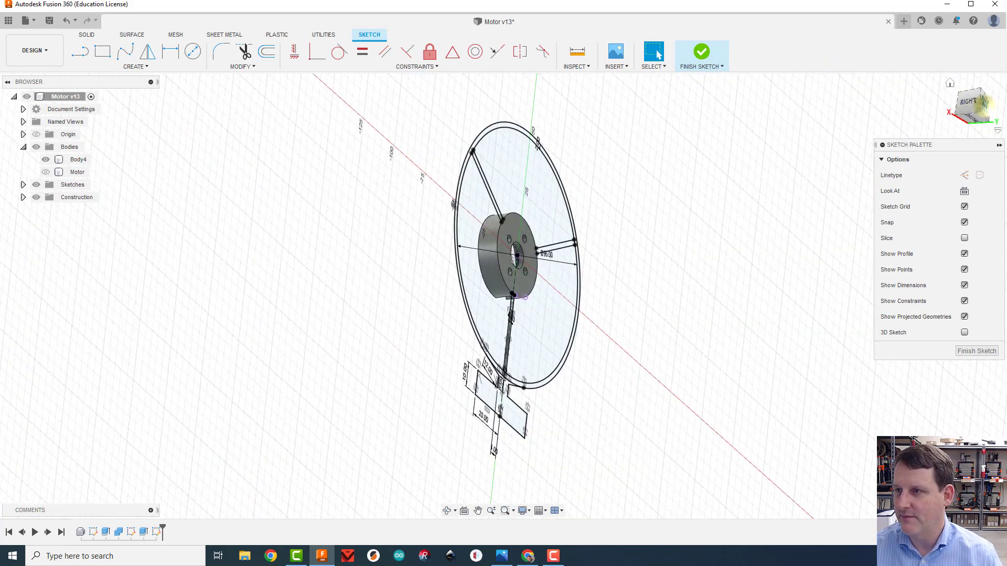
left_click(976, 103)
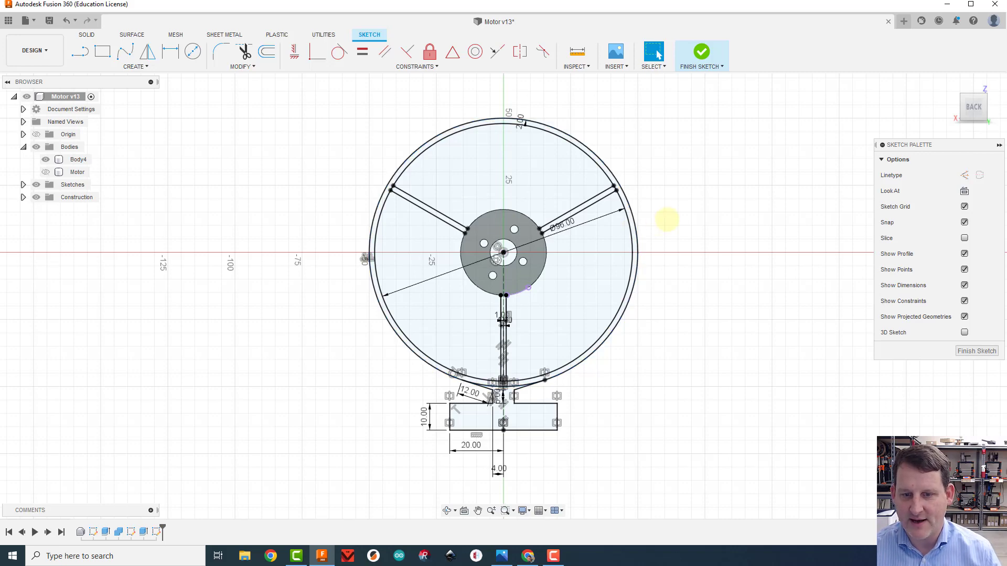
key("e")
left_click(510, 412)
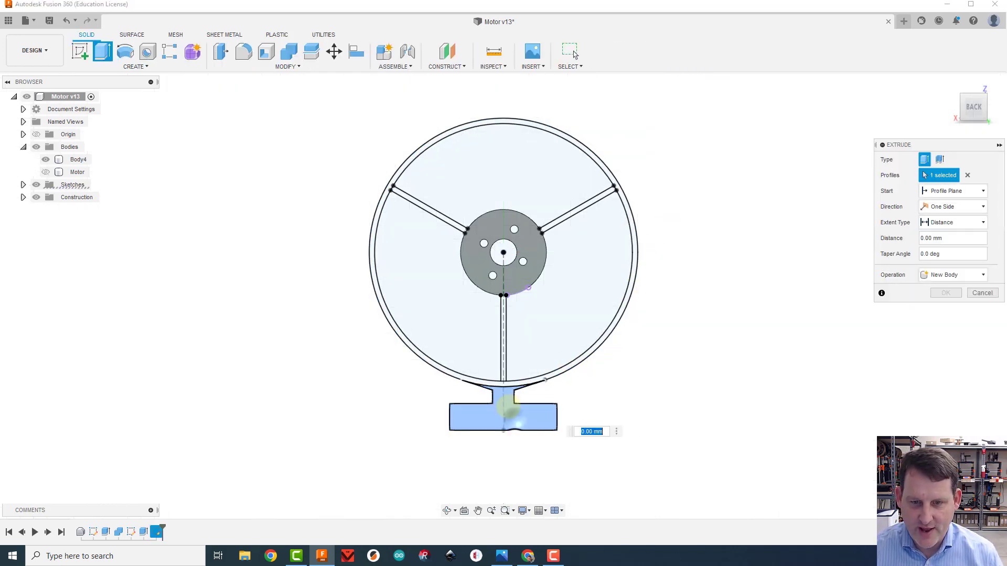
left_click(505, 382)
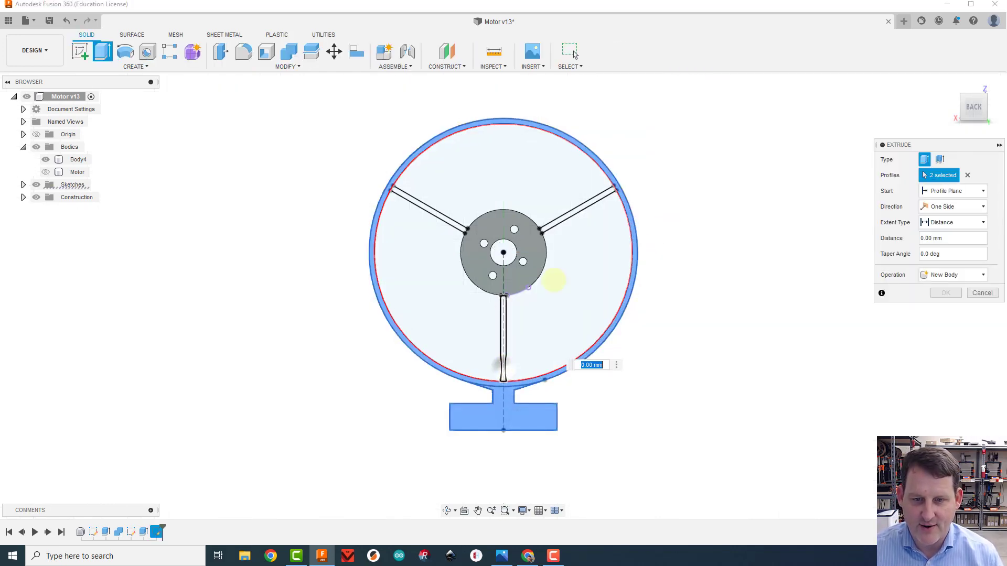
left_click(580, 206)
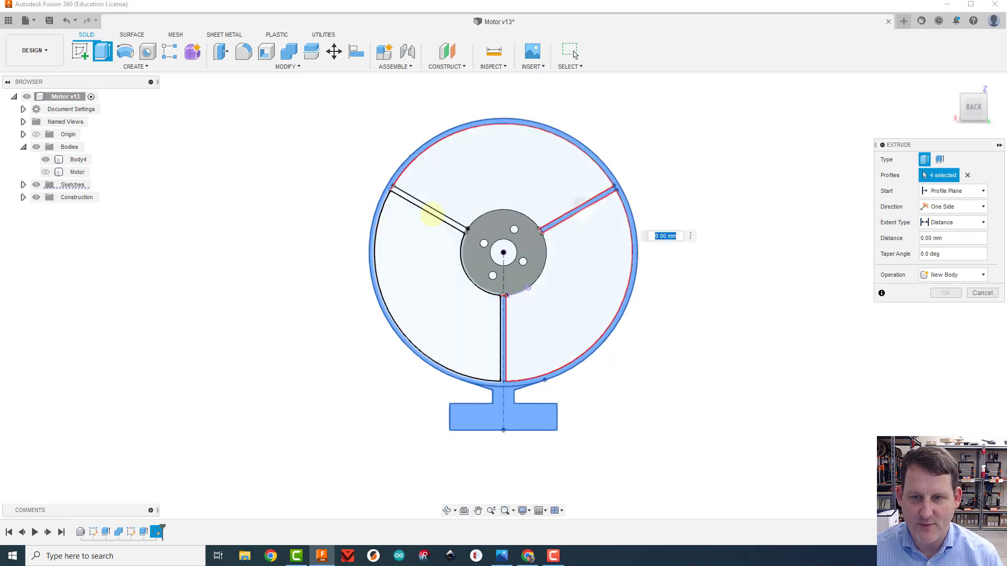
left_click(428, 209)
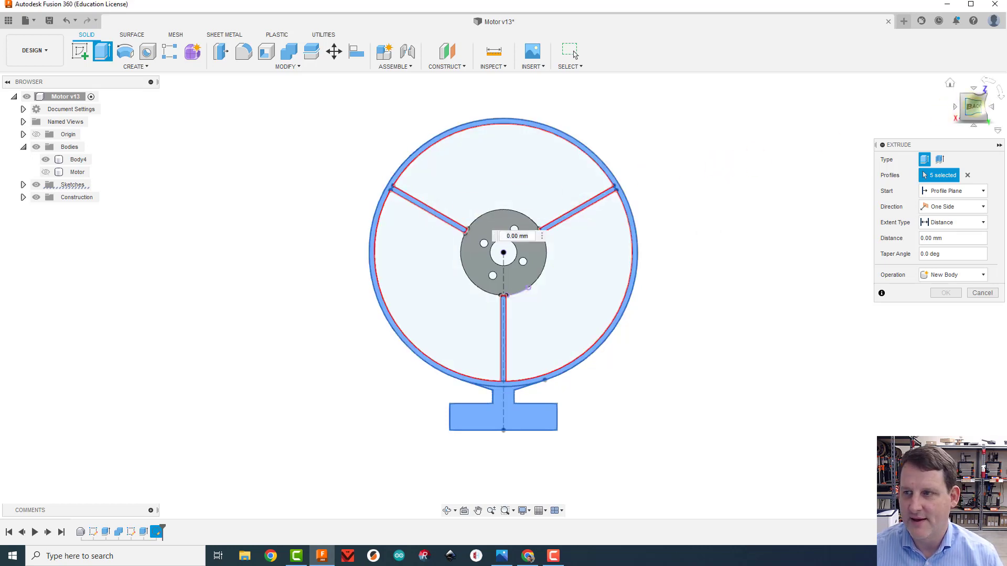
Extrude the selected profiles toward the mount's open side with extent To Object, ending at its annular rim face, and join them to the body
left_click_drag(974, 107, 760, 119)
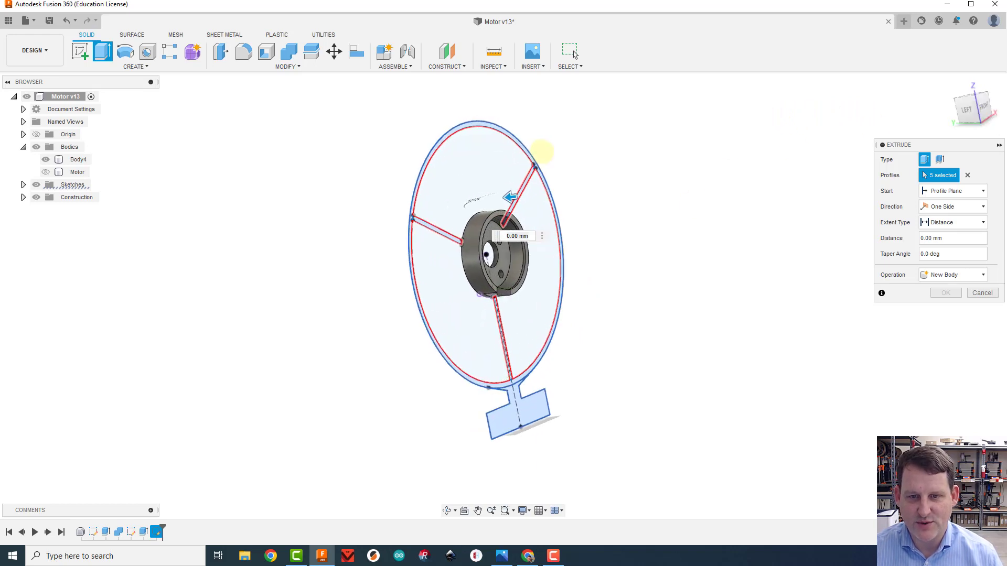
left_click_drag(508, 206, 559, 194)
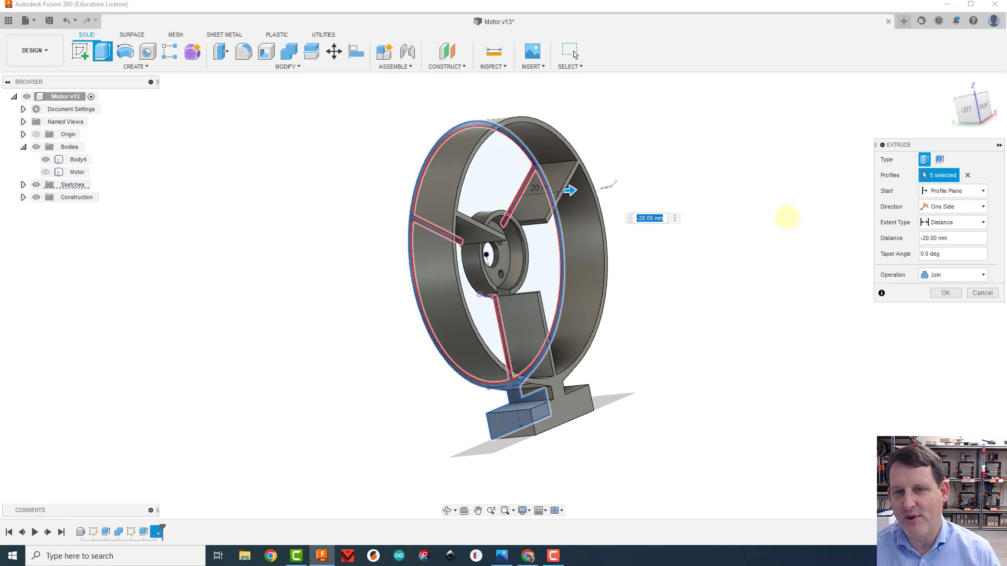
left_click(943, 223)
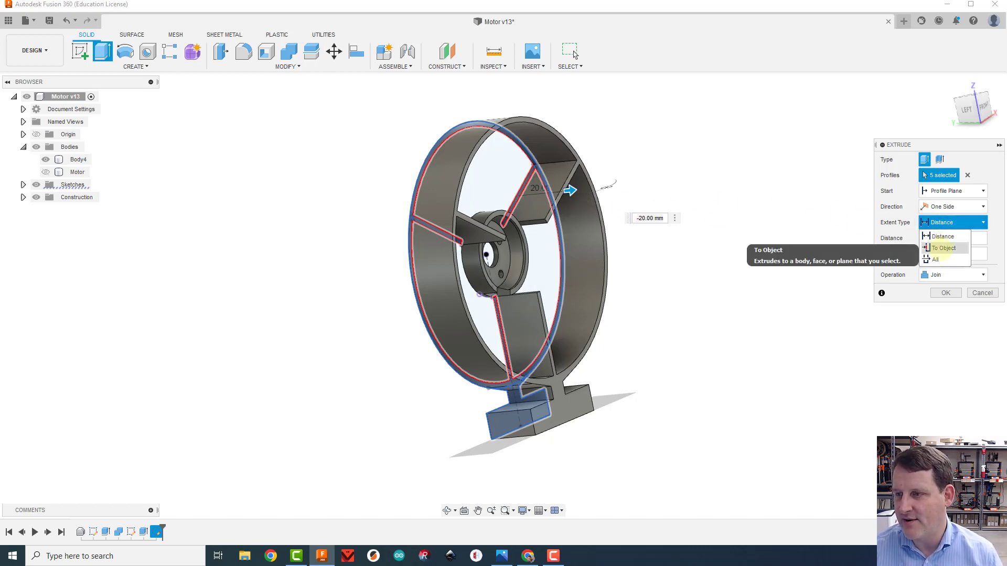
left_click(944, 248)
scroll(517, 225, "up", 8)
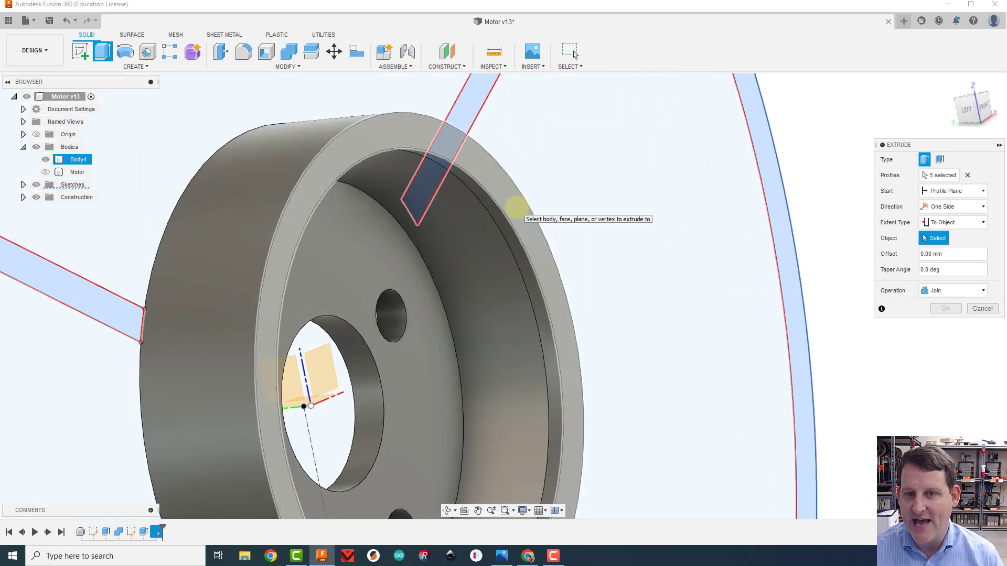
left_click(517, 209)
scroll(614, 229, "down", 5)
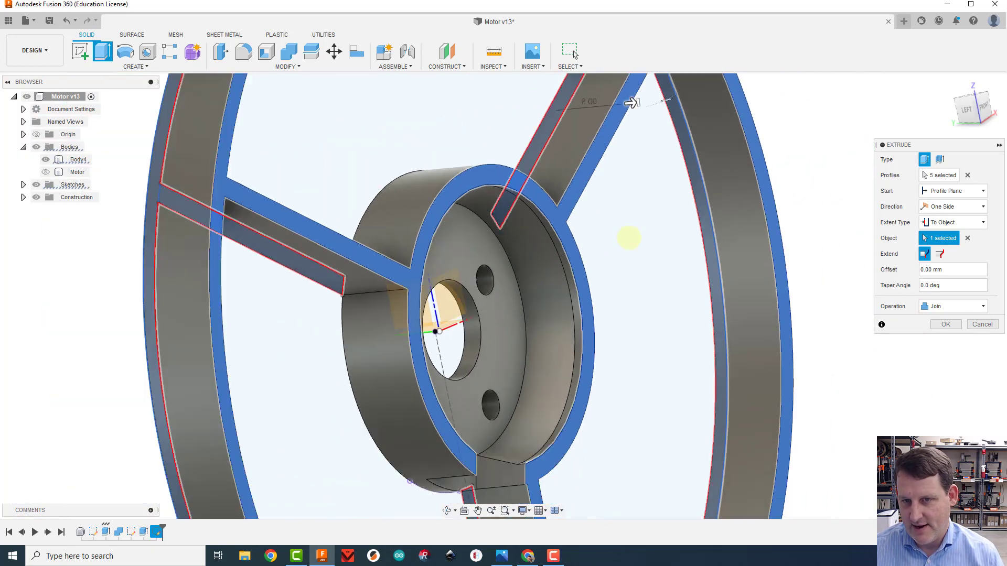
scroll(629, 239, "down", 3)
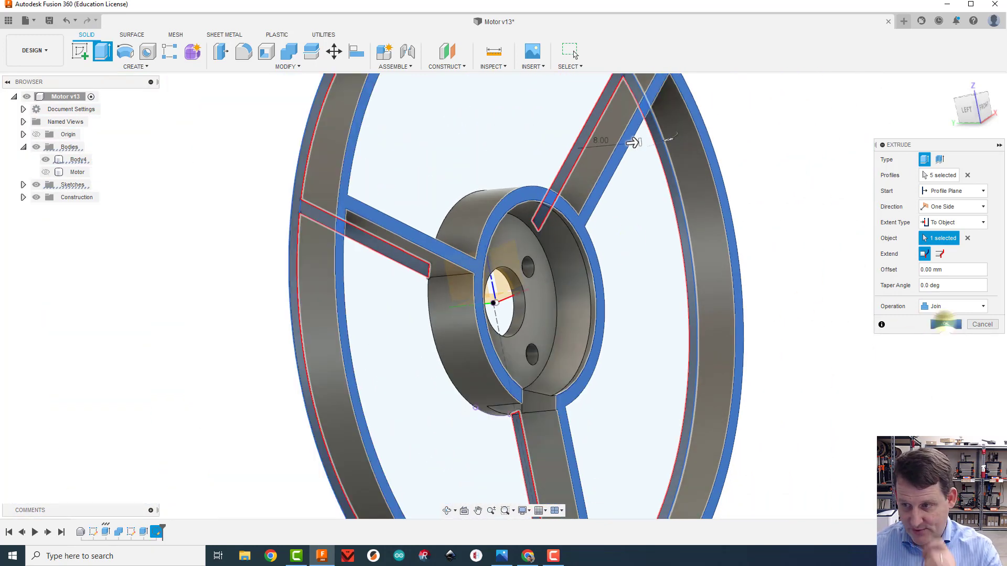
left_click(946, 324)
left_click(950, 83)
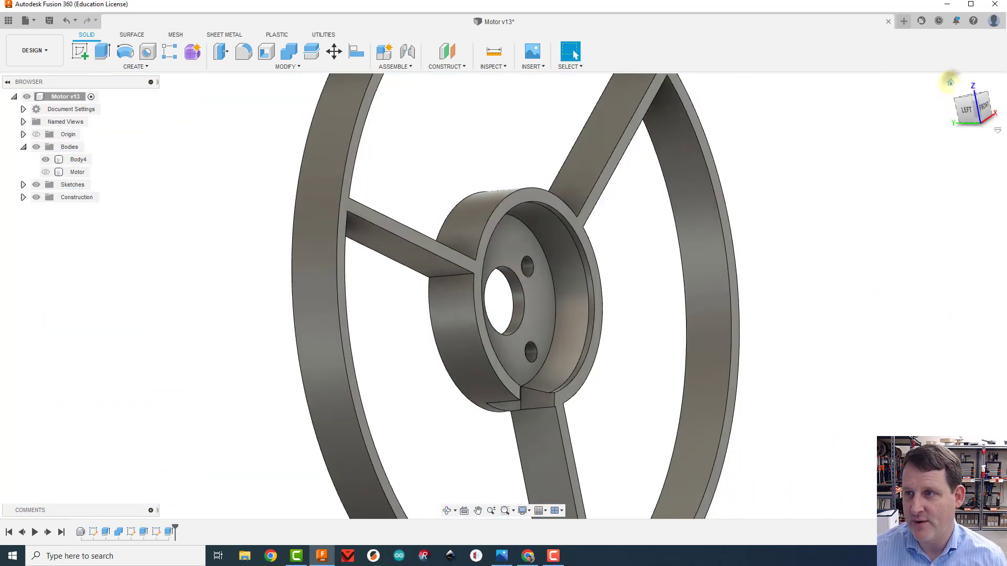